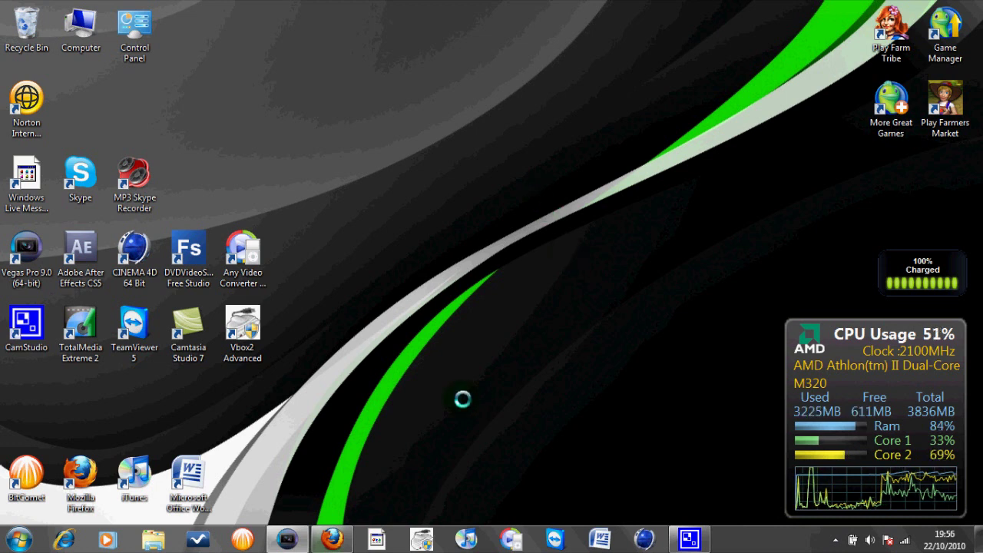
Switch to Vegas Pro and examine the gameplay clips on track 3 and the sky gun clip on track 2
left_click(288, 540)
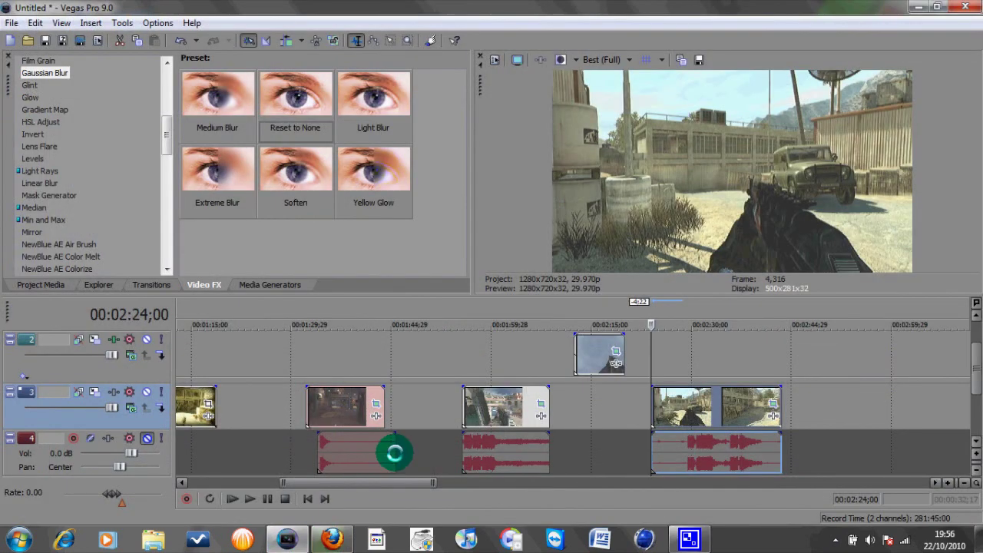
left_click(501, 409)
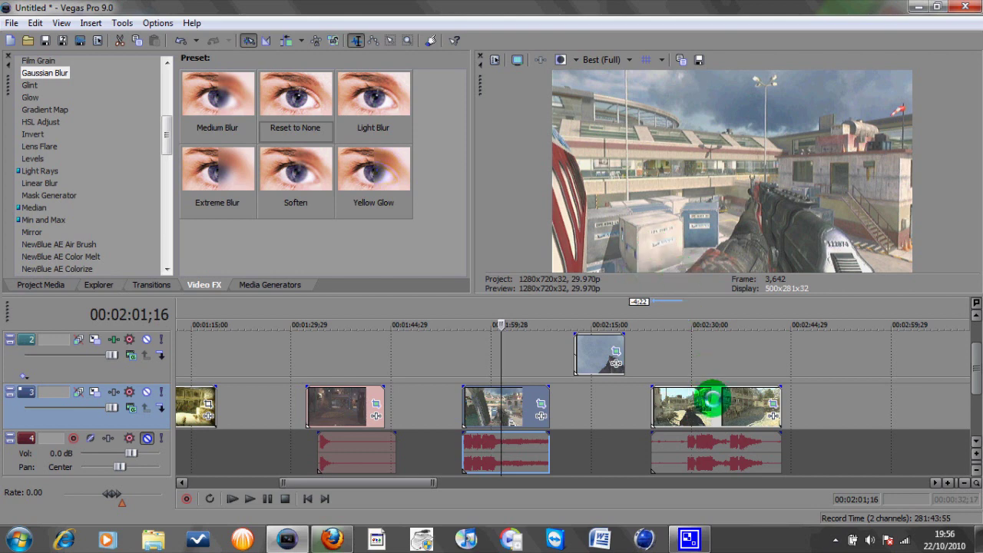
left_click(704, 410)
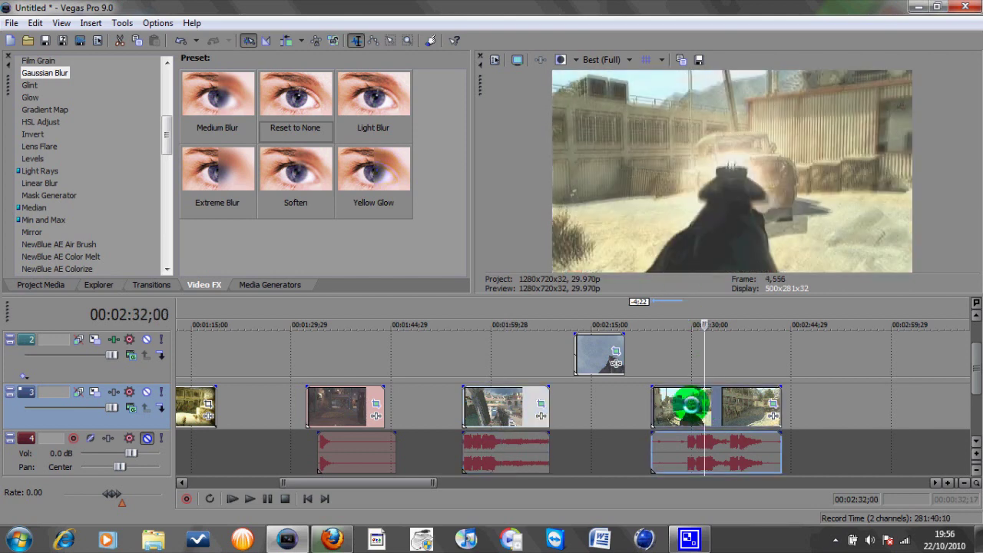
left_click(680, 414)
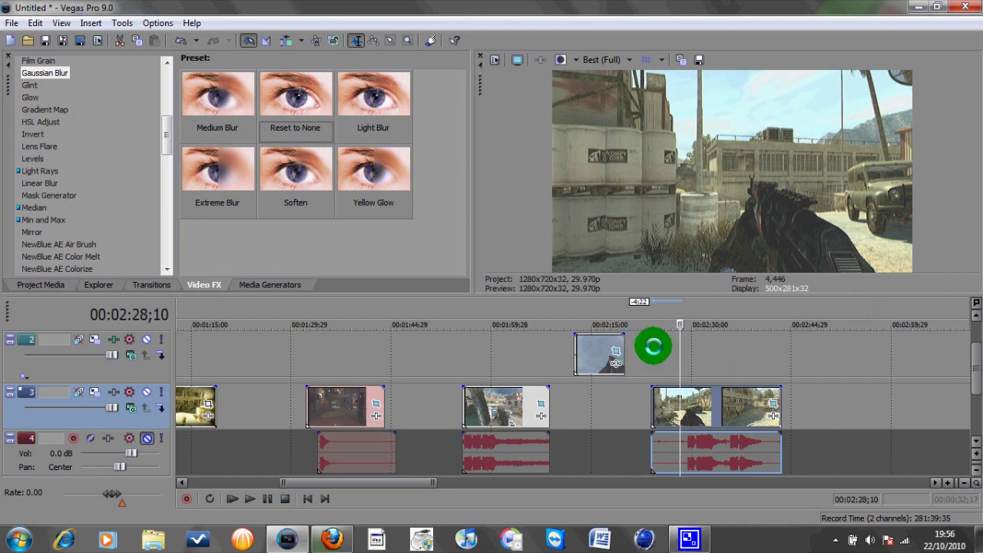
left_click(600, 355)
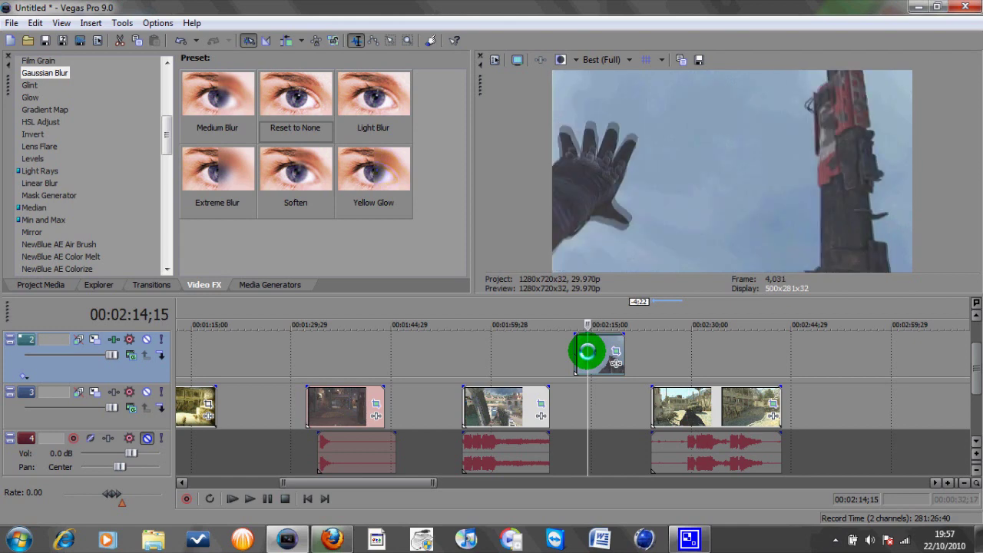
left_click(600, 358)
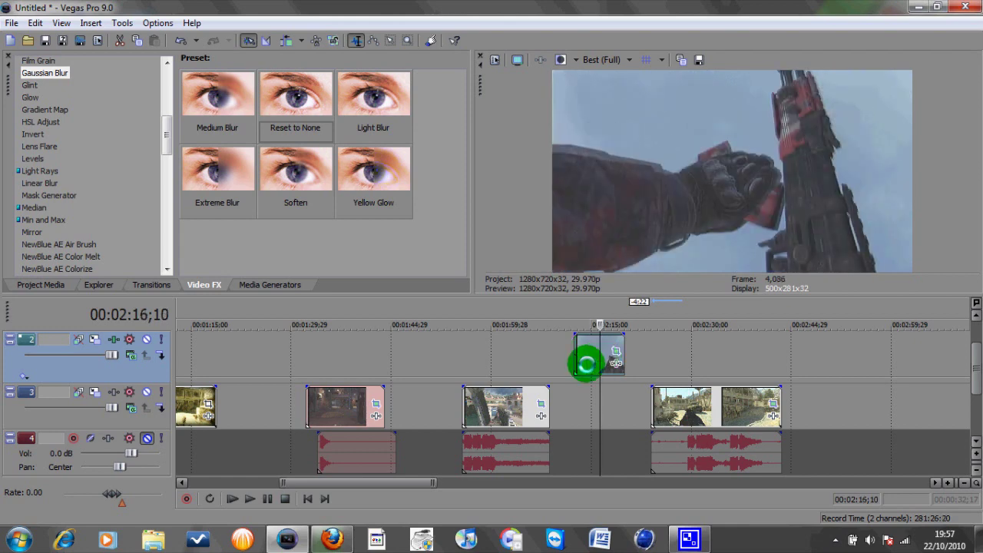
left_click(586, 363)
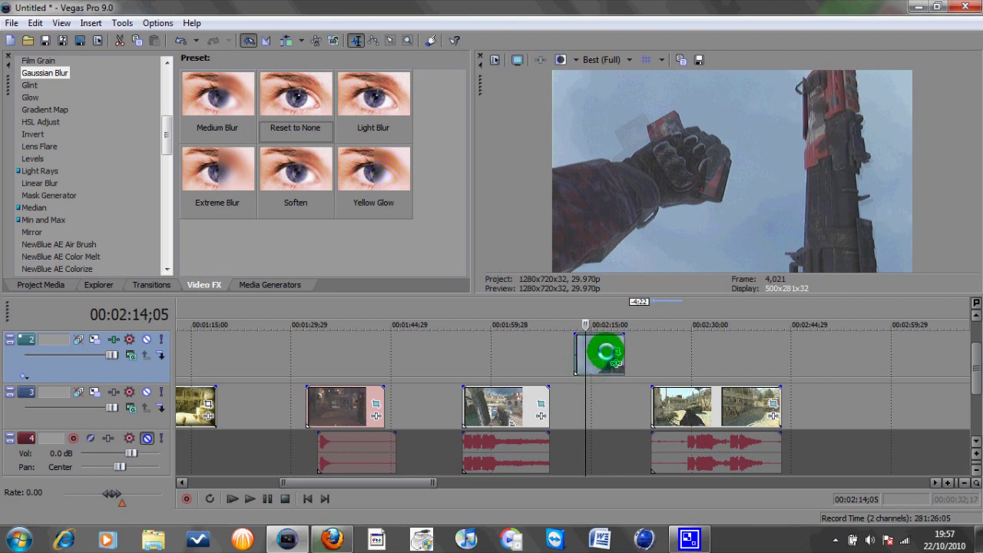
left_click(501, 407)
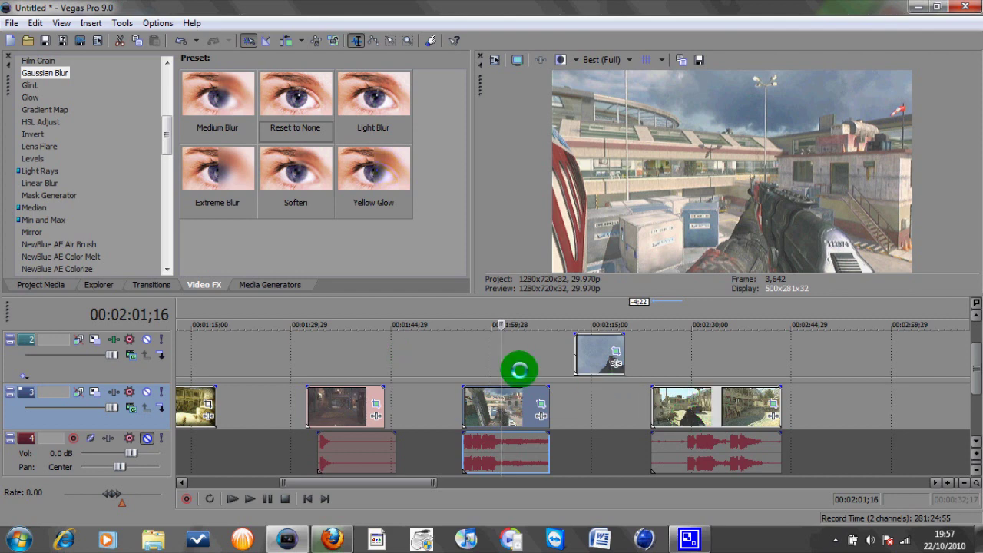
left_click(590, 352)
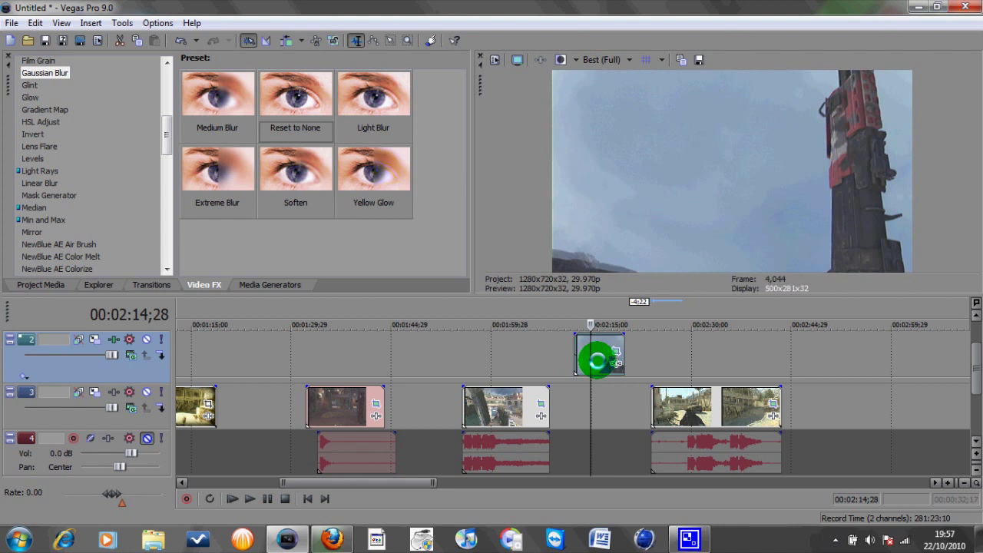
Apply the Chroma Keyer effect with the YouTube Mask preset to the sky gun clip on track 2
left_click(165, 62)
scroll(164, 62, "up", 5)
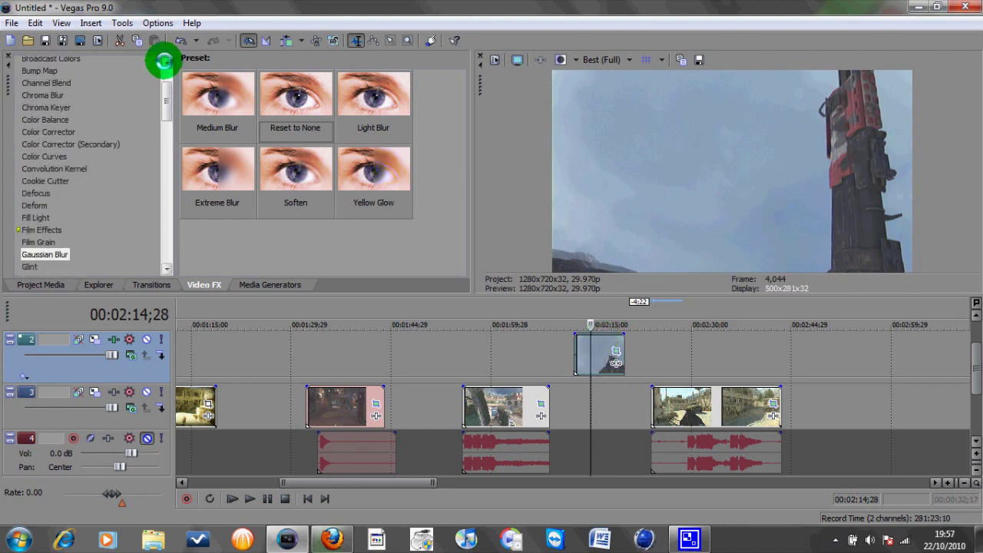
left_click(64, 107)
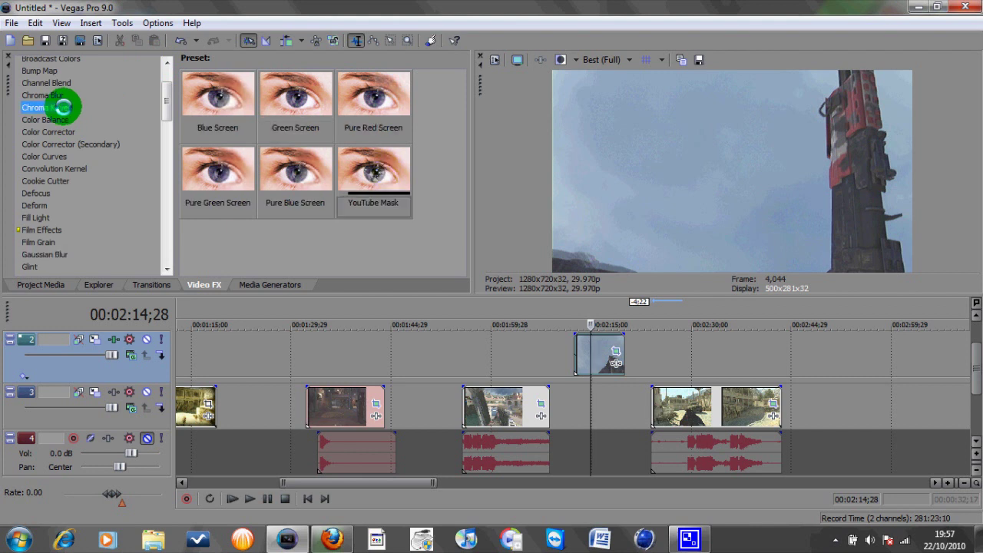
left_click(224, 96)
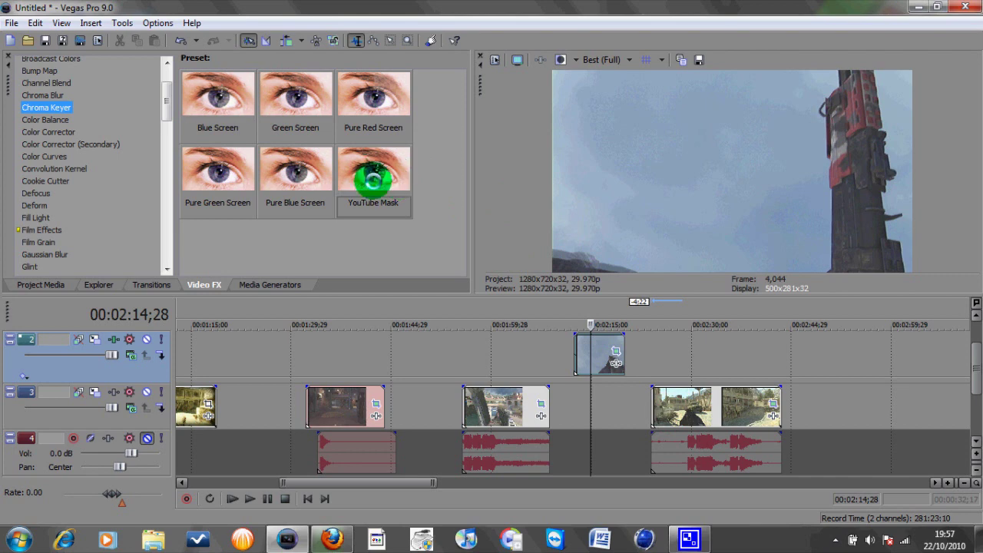
left_click_drag(373, 179, 597, 355)
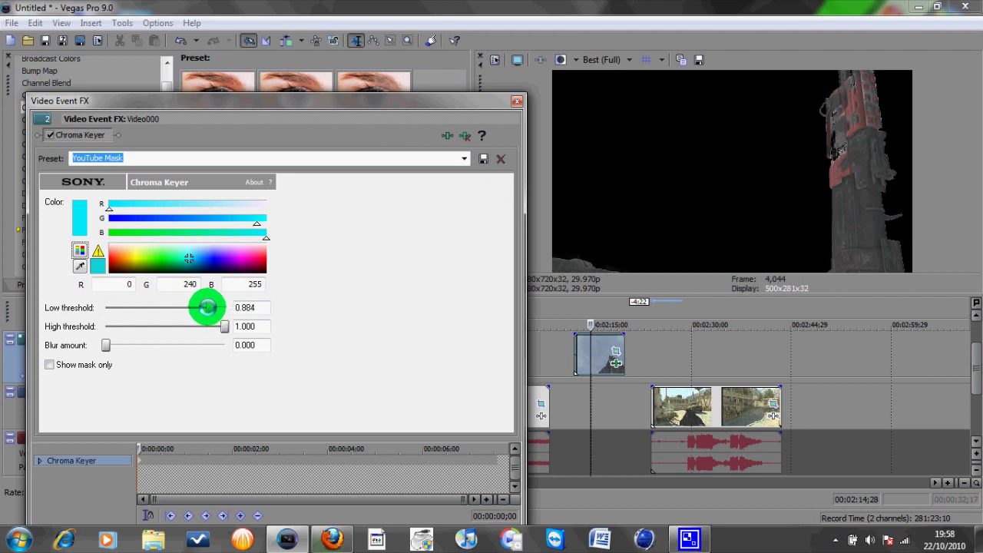
Set the Chroma Keyer's low threshold to about 0.854, check the mask-only view and another frame, and close the effect settings
left_click_drag(211, 307, 207, 308)
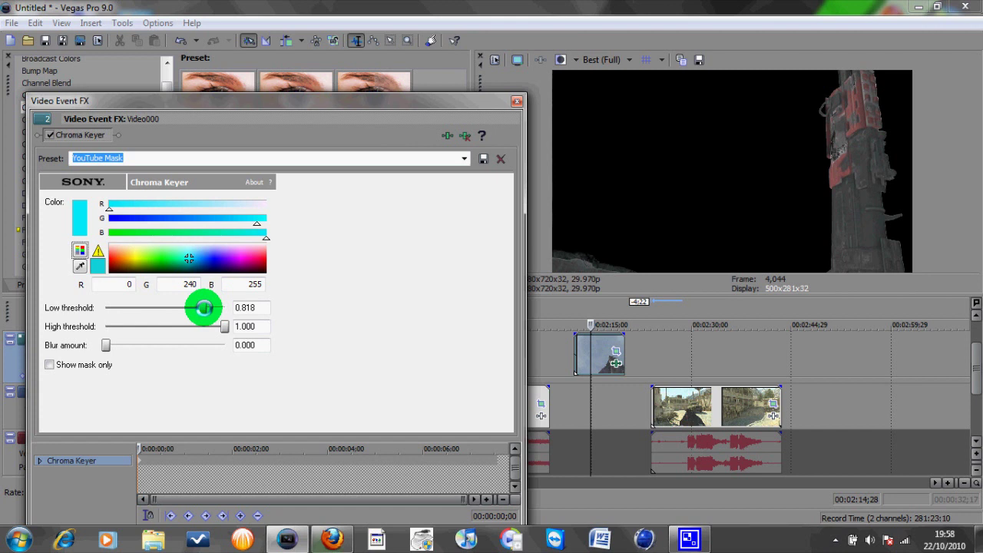
left_click_drag(203, 308, 198, 307)
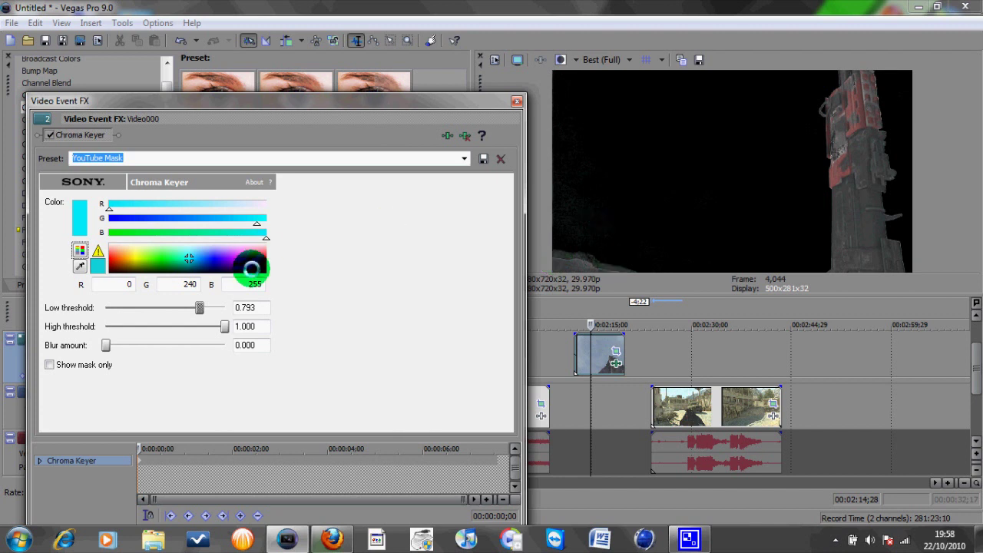
left_click_drag(208, 308, 203, 309)
left_click_drag(204, 308, 209, 307)
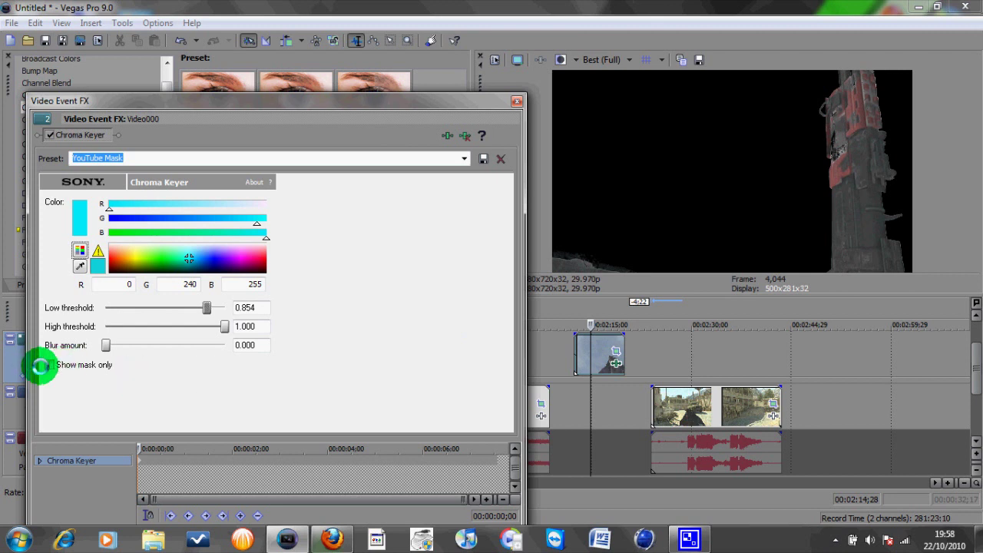
left_click(49, 365)
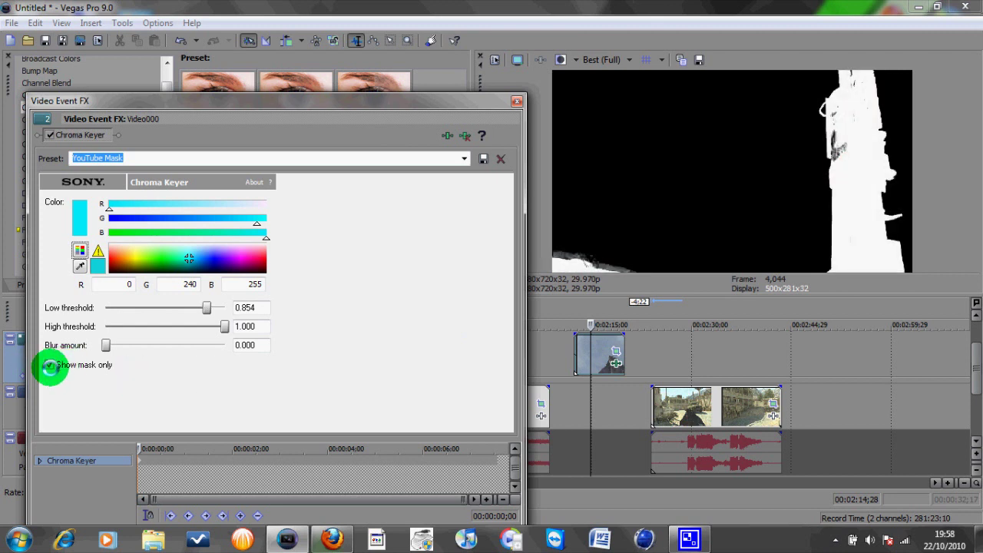
left_click(49, 366)
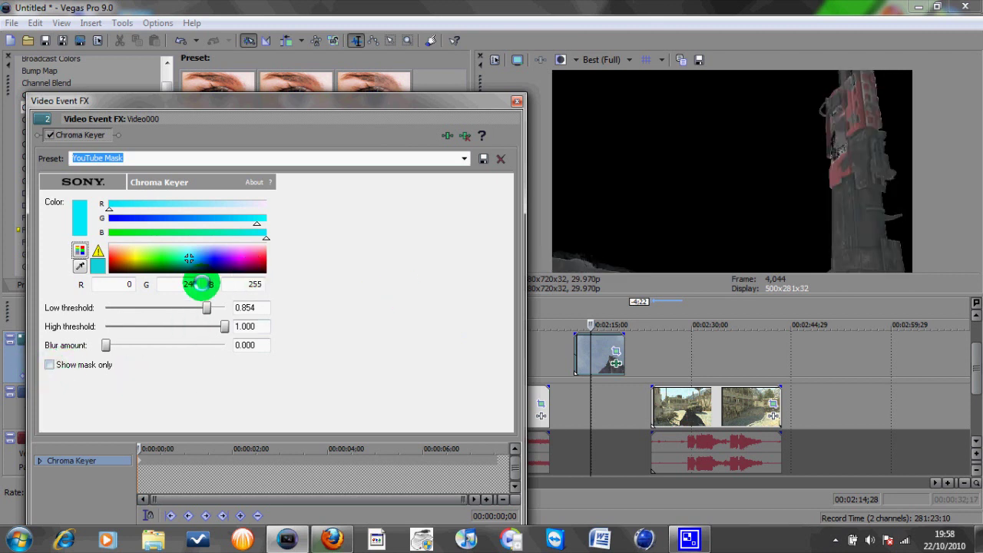
left_click(584, 351)
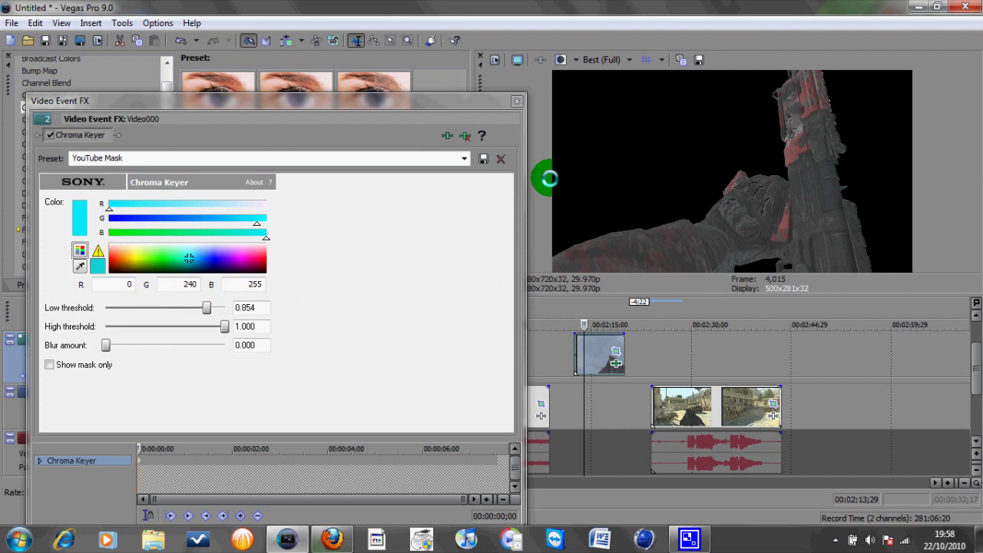
left_click(517, 101)
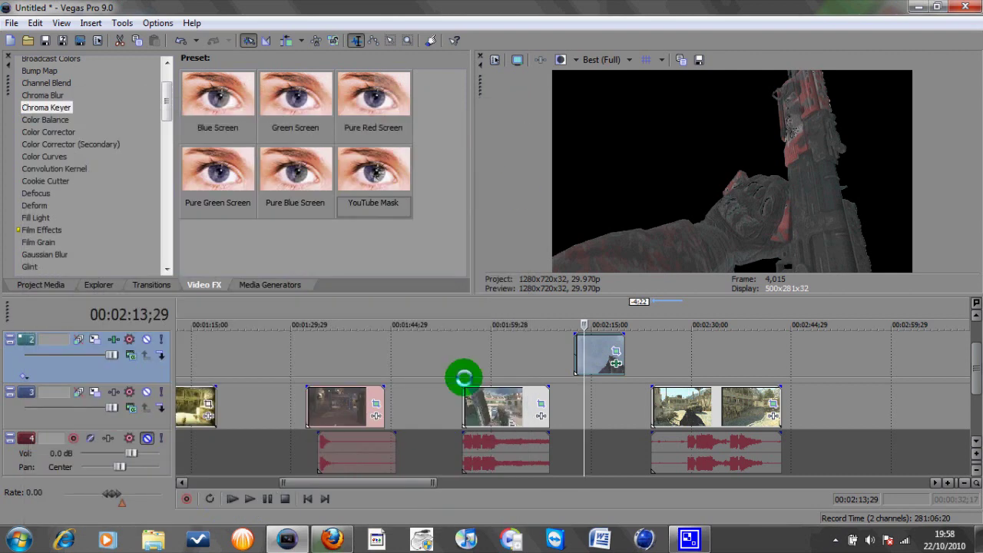
Extend the end of the keyed gun clip on track 2 by about 5:03 and move the clip about 1:28 earlier
left_click(496, 403)
left_click(685, 421)
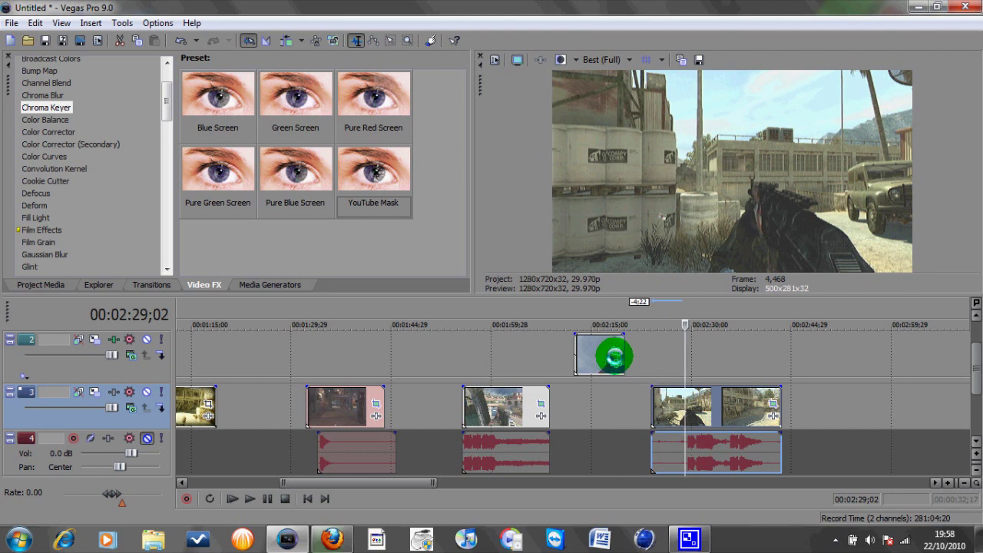
left_click(583, 348)
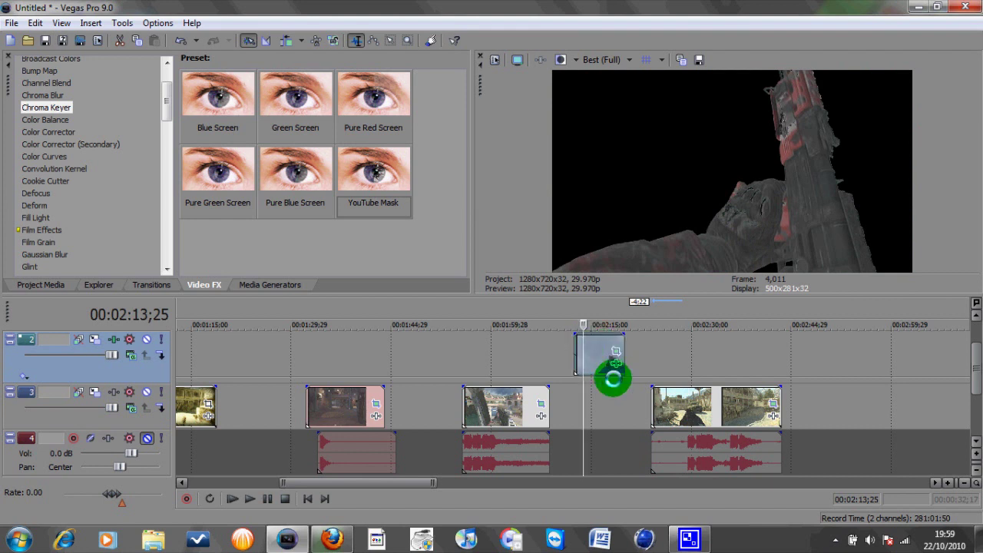
left_click(574, 358)
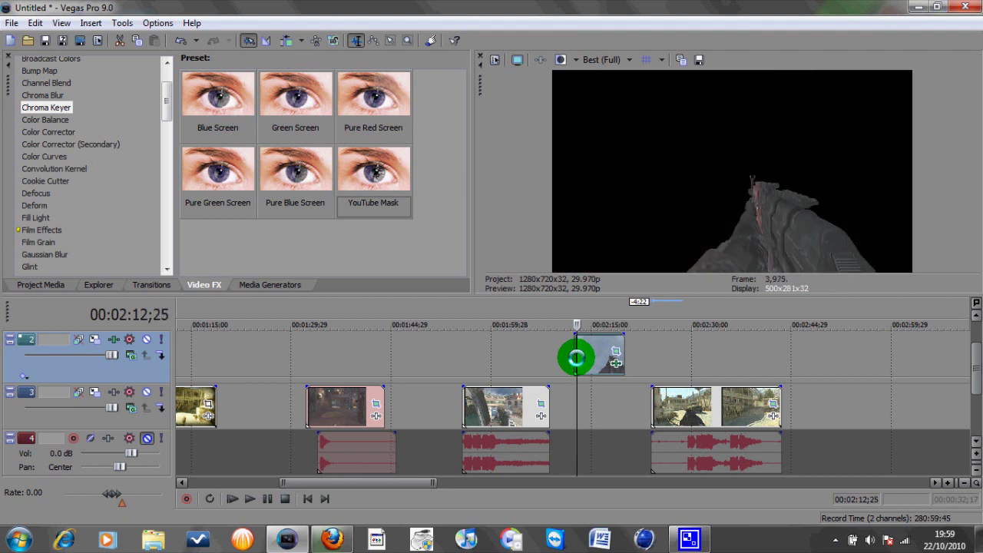
left_click(623, 348)
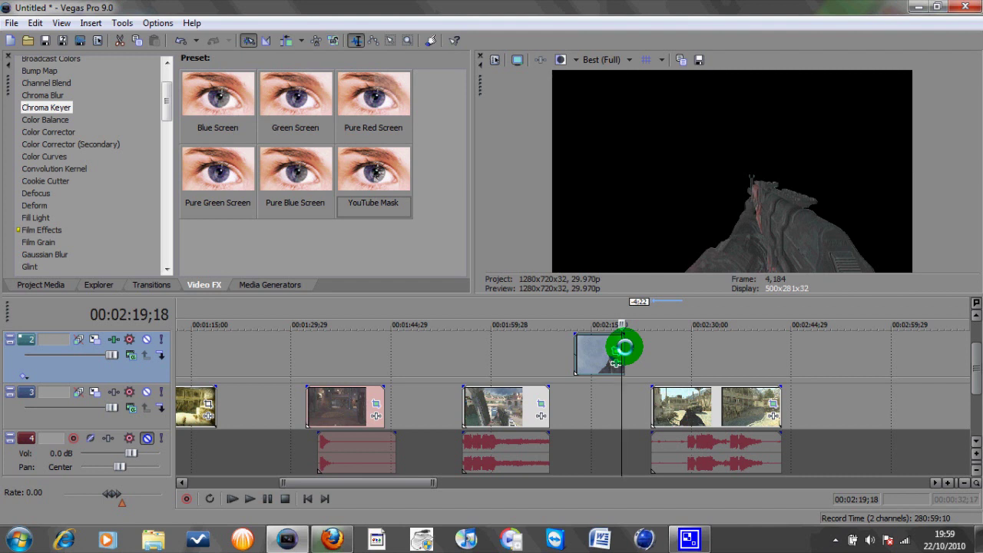
left_click_drag(623, 348, 724, 354)
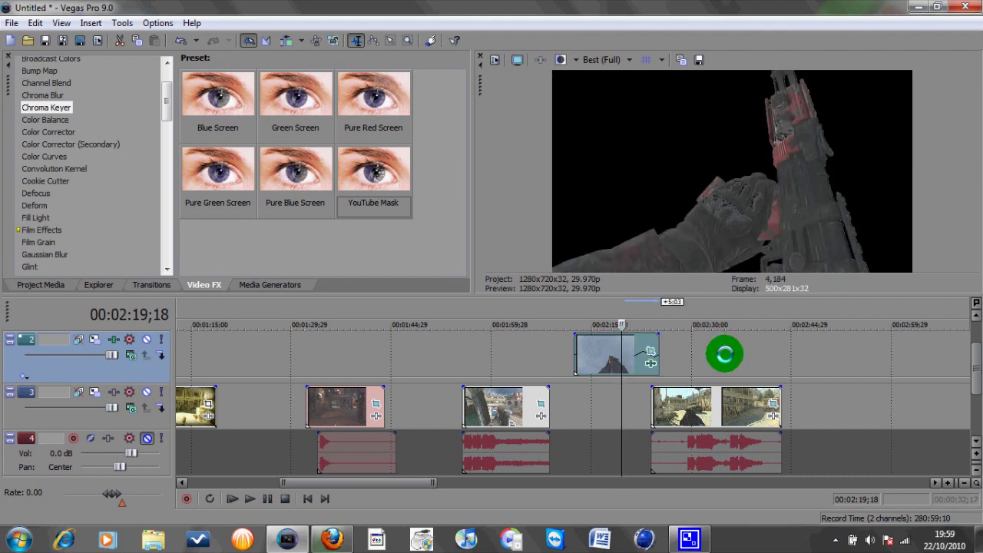
left_click_drag(606, 356, 596, 355)
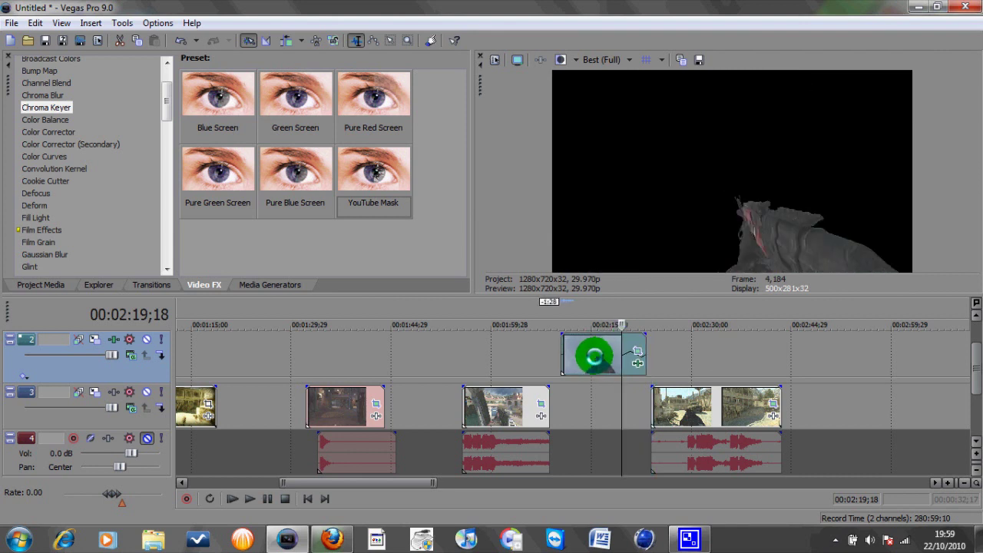
Shift the airport clip on track 3 about 8:26 later, beneath the keyed clip, and nudge it back about 0:23 after previewing the overlay
left_click_drag(505, 410, 569, 419)
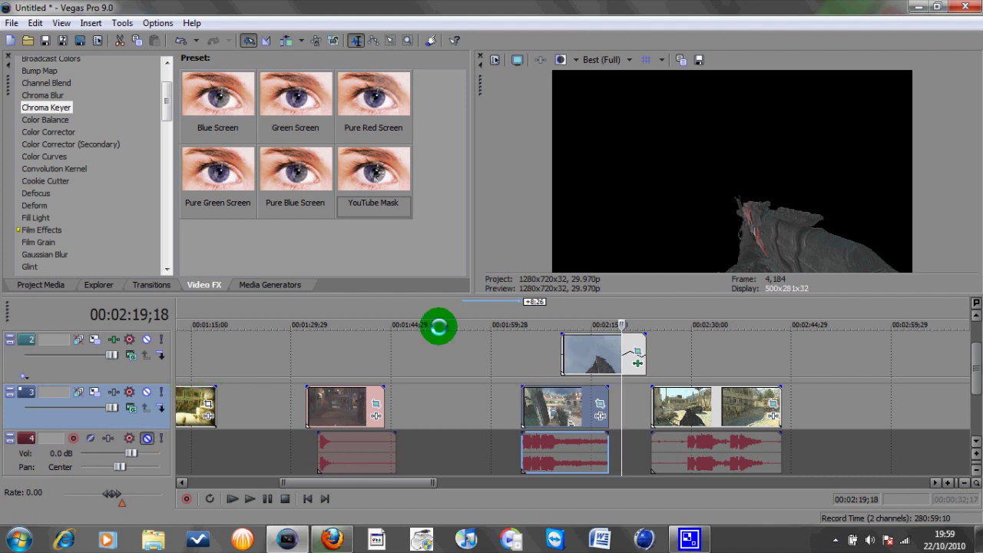
left_click(89, 361)
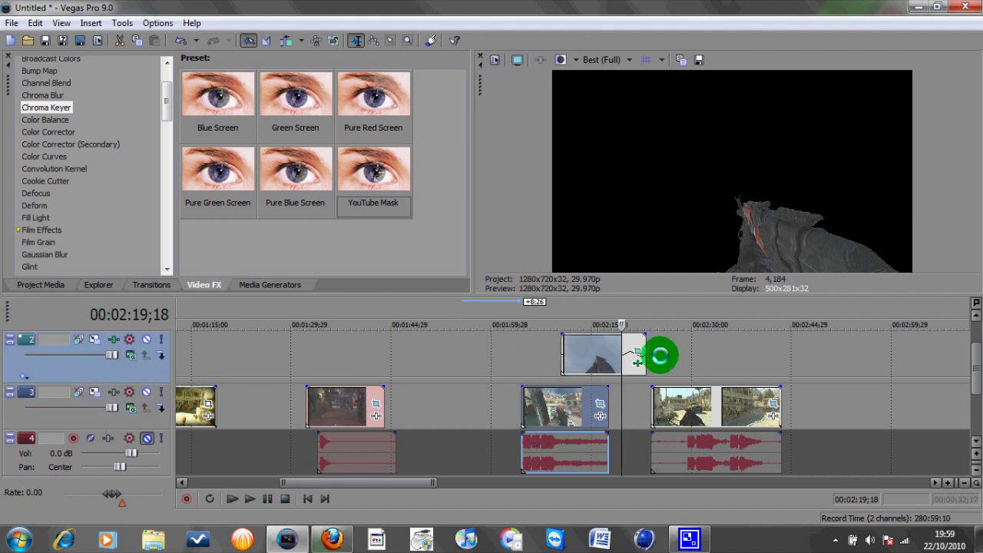
left_click(578, 362)
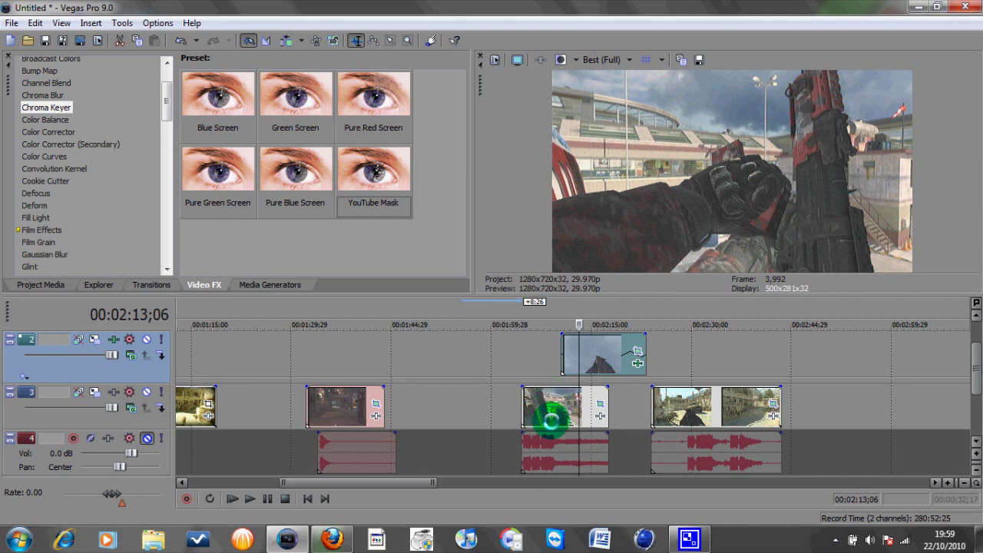
left_click(550, 419)
left_click_drag(552, 418, 547, 420)
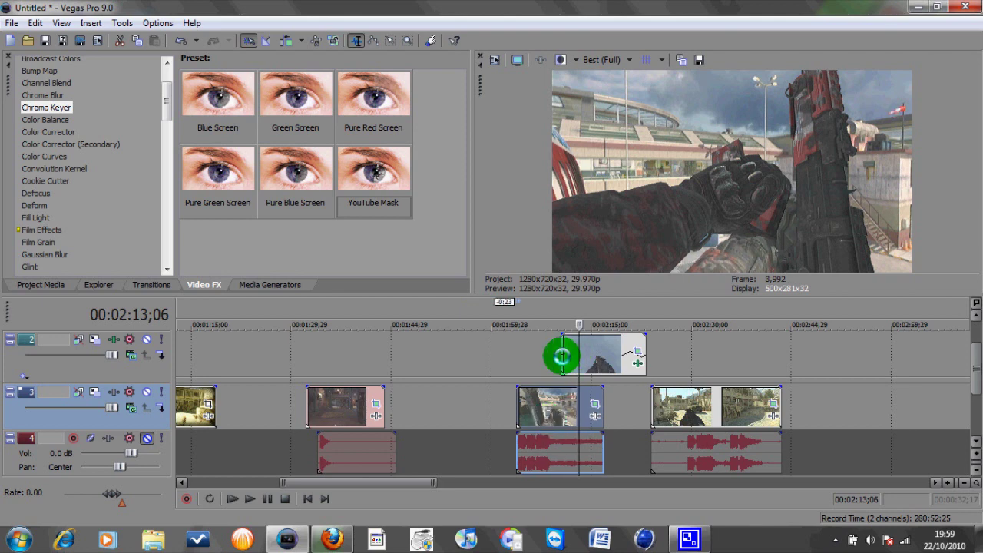
Check the start of the keyed clip frame by frame and move the airport clip on track 3 about 1:06 earlier
left_click(562, 357)
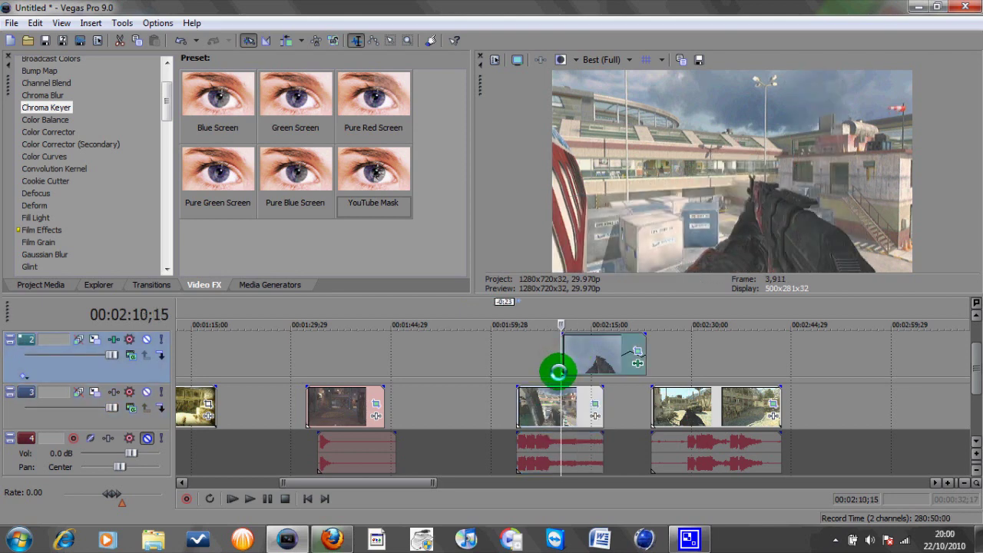
key("Left")
key("Left")
key("Left")
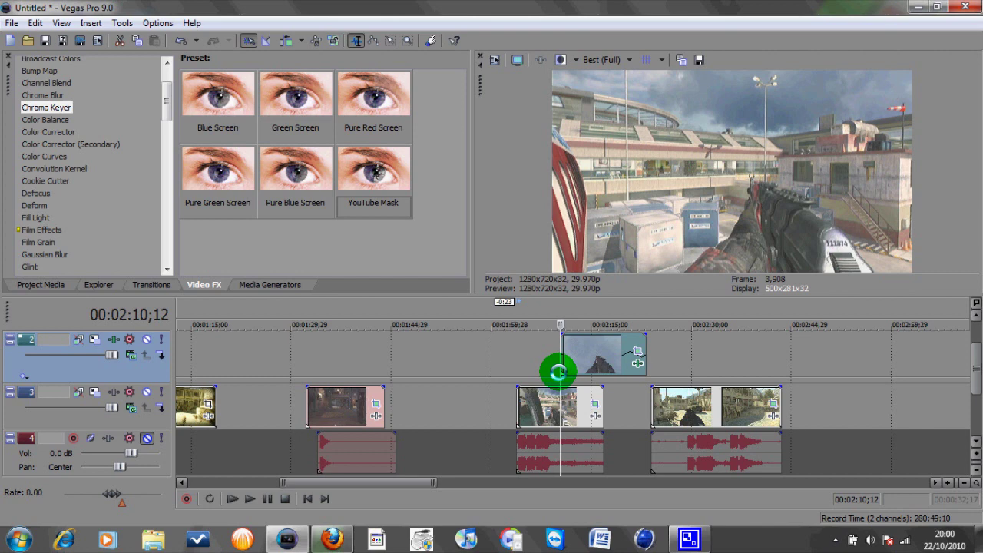
key("Right")
key("Right")
key("Right")
key("Right")
key("Right")
key("Right")
key("Right")
key("Right")
key("Right")
key("Right")
key("Right")
key("Right")
key("Right")
key("Right")
key("Right")
key("Right")
key("Right")
key("Right")
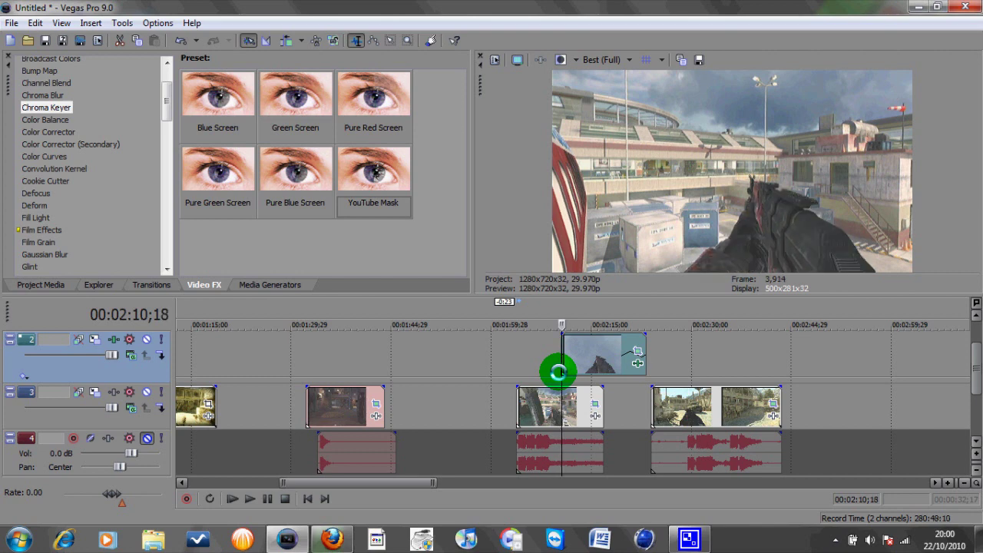
key("Right")
key("Right")
key("Right")
key("Right")
key("Right")
key("Right")
key("Right")
key("Right")
key("Right")
key("Right")
key("Right")
key("Right")
key("Right")
key("Right")
key("Right")
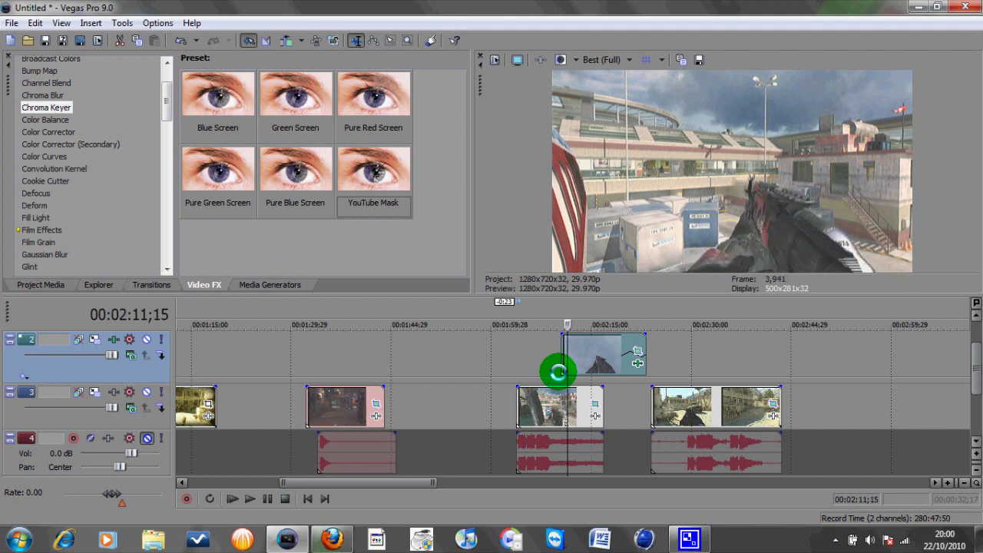
left_click_drag(553, 397, 545, 398)
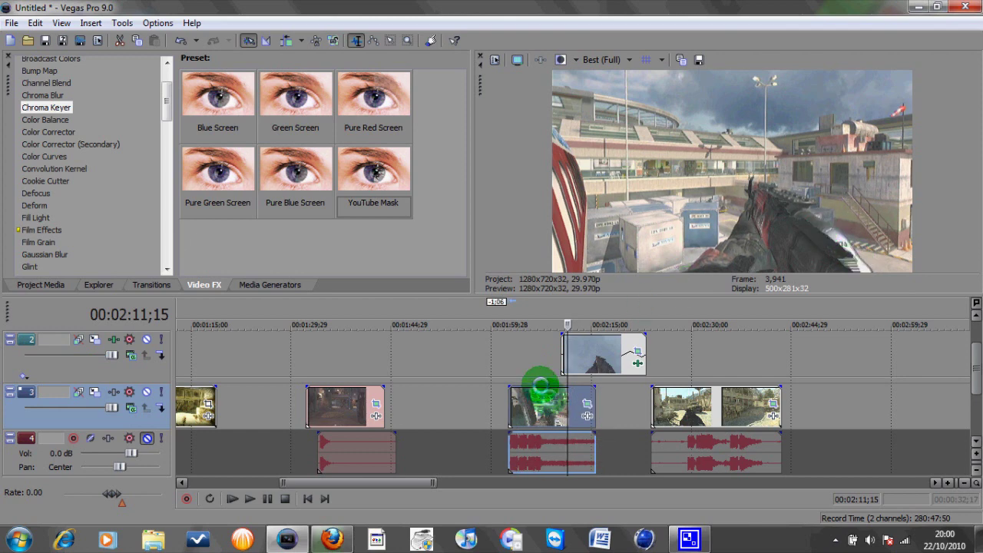
Find the matching gun-idle frame in the airport clip and move the keyed clip on track 2 about 2:01 earlier, to start at about 00:02:08;14
left_click(559, 357)
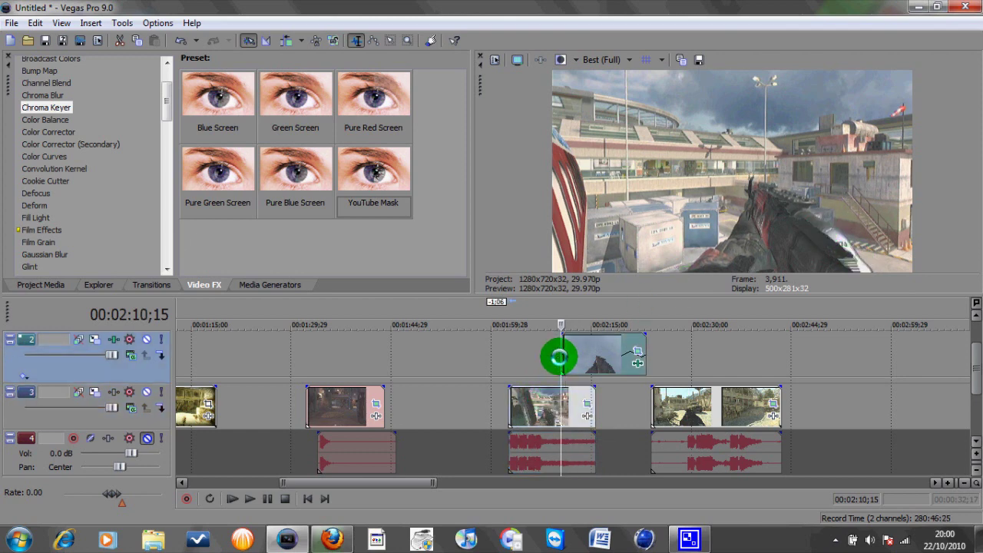
left_click(550, 401)
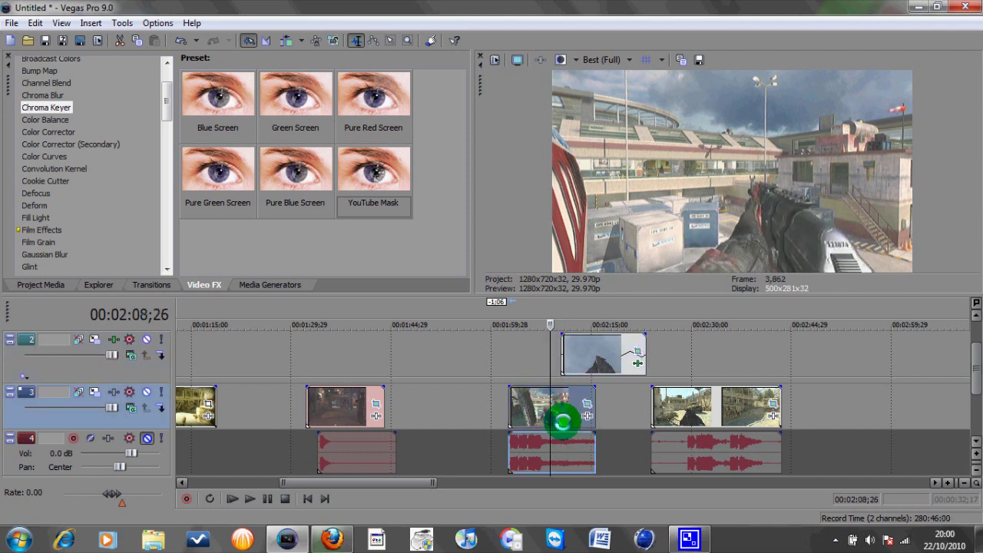
key("Left")
key("Left")
key("Left")
key("Left")
key("Left")
key("Left")
key("Left")
key("Left")
key("Left")
key("Left")
key("Left")
key("Left")
key("Left")
key("Left")
key("Left")
key("Left")
key("Left")
key("Left")
key("Left")
key("Left")
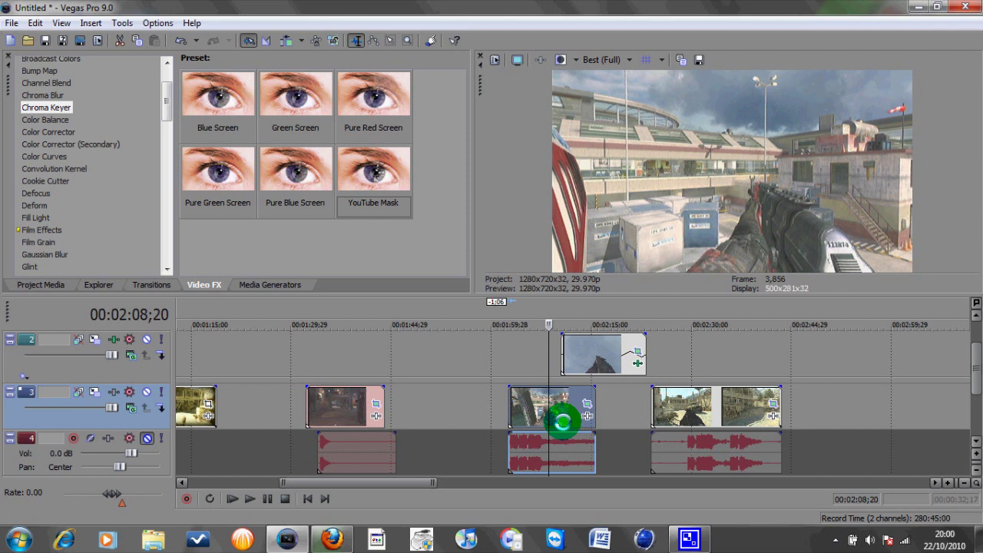
key("Left")
key("Left")
key("Left")
key("Left")
key("Left")
key("Left")
key("Right")
key("Right")
key("Right")
key("Right")
key("Right")
key("Right")
key("Right")
key("Right")
key("Right")
key("Right")
key("Right")
key("Right")
key("Right")
key("Right")
key("Right")
key("Right")
key("Right")
key("Right")
key("Right")
key("Right")
key("Right")
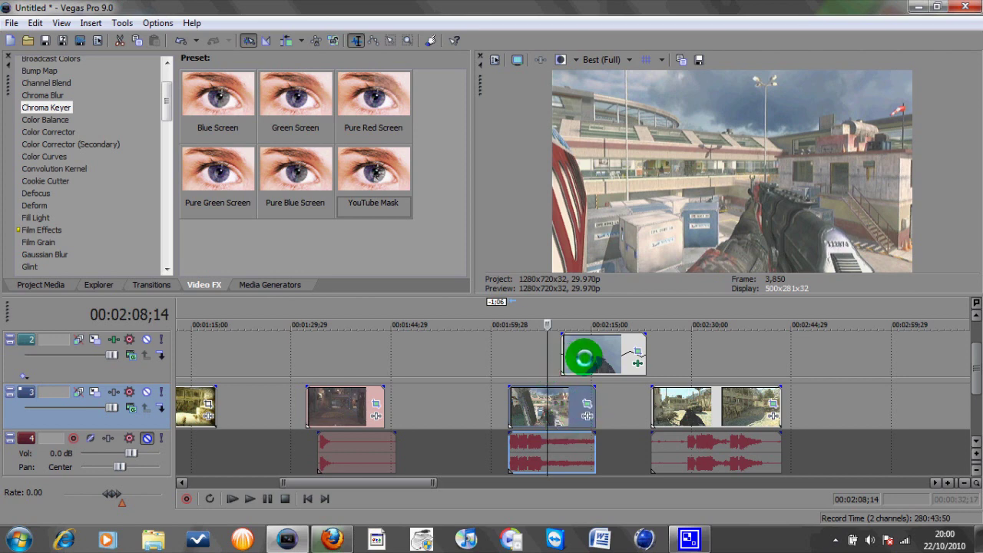
left_click(583, 356)
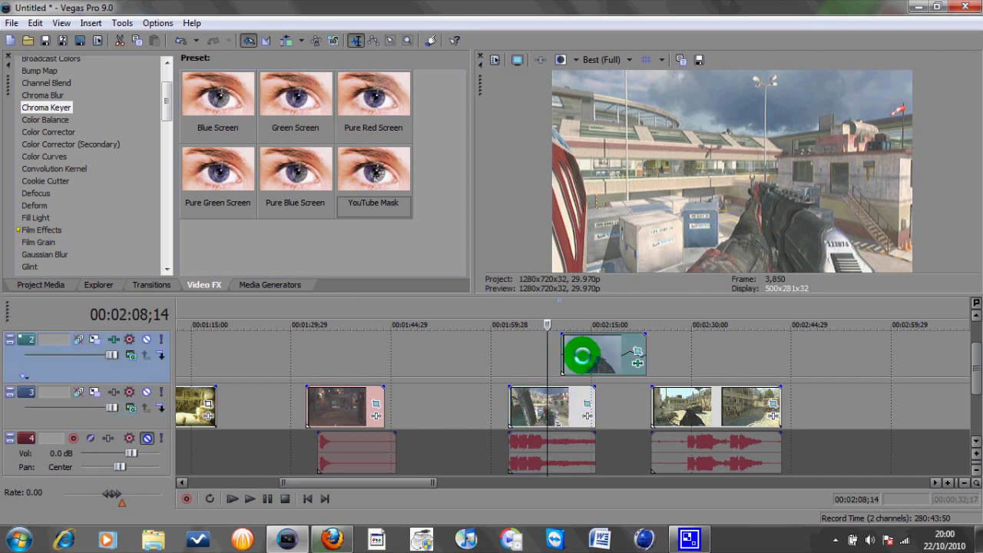
left_click_drag(582, 355, 576, 358)
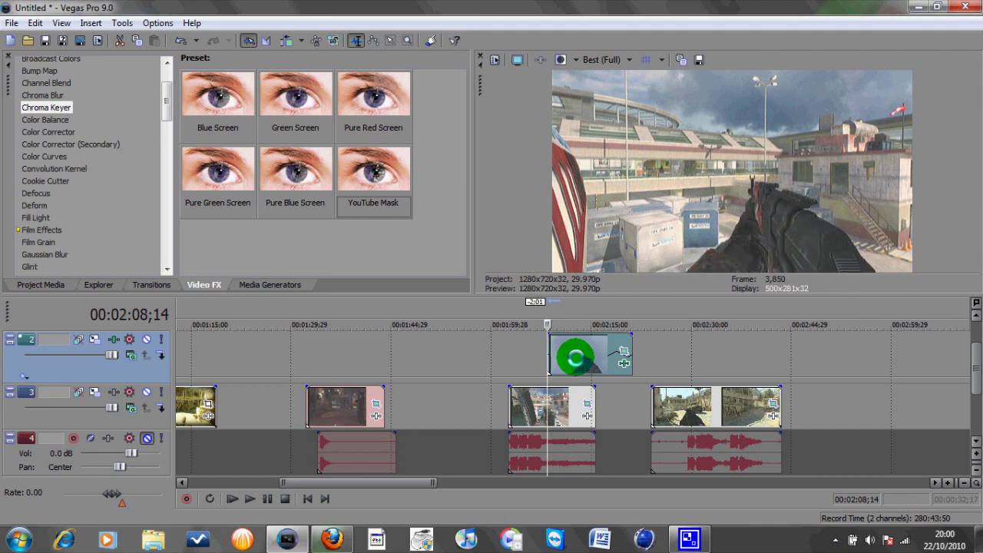
Check frame by frame how the gun switches from the airport clip to the keyed clip and how the overlaid animation plays
key("Left")
key("Left")
key("Left")
key("Right")
key("Right")
key("Right")
key("Left")
key("Left")
key("Left")
key("Right")
key("Right")
key("Right")
key("Left")
key("Left")
key("Left")
key("Right")
key("Right")
key("Right")
key("Right")
key("Right")
key("Right")
key("Right")
key("Right")
key("Right")
key("Right")
key("Right")
key("Right")
key("Right")
key("Right")
key("Right")
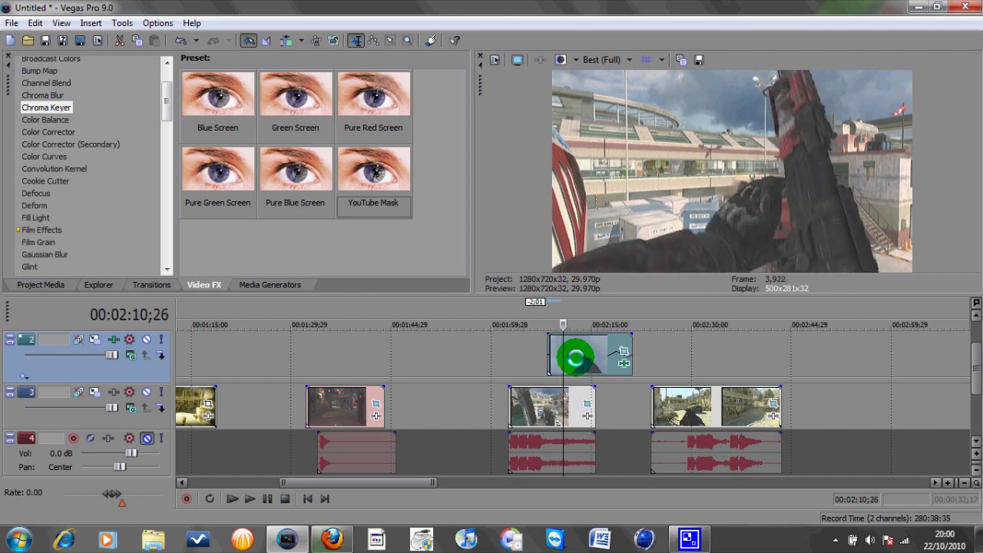
key("space")
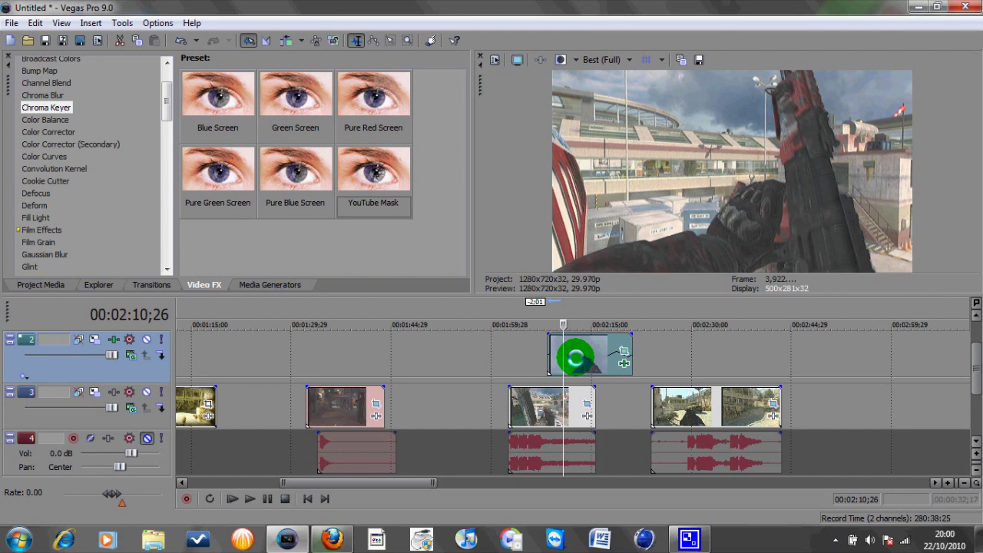
key("Left")
key("Left")
key("Left")
key("Left")
key("Left")
key("Left")
key("Left")
key("Left")
key("Left")
key("Left")
key("Left")
key("Left")
key("Left")
key("Left")
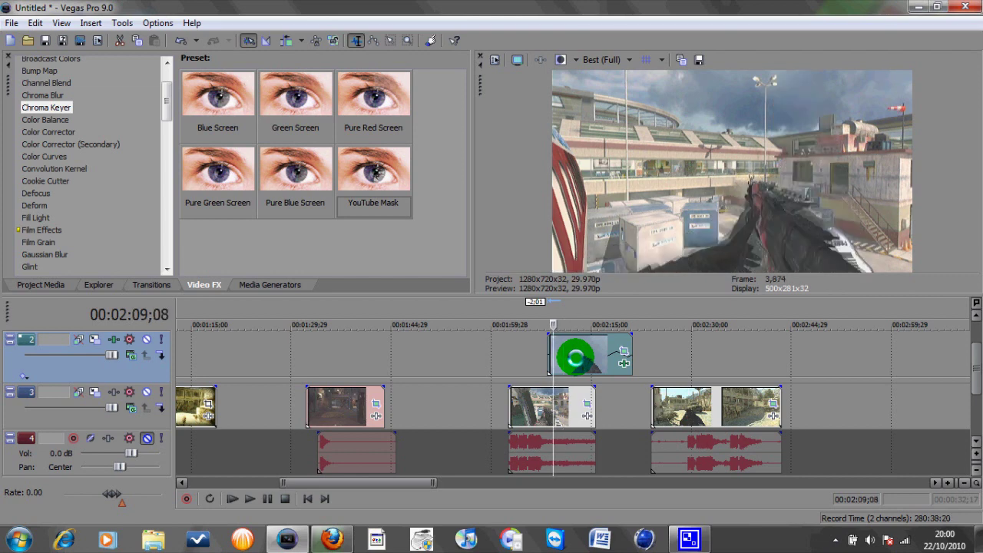
key("Right")
key("Right")
key("Right")
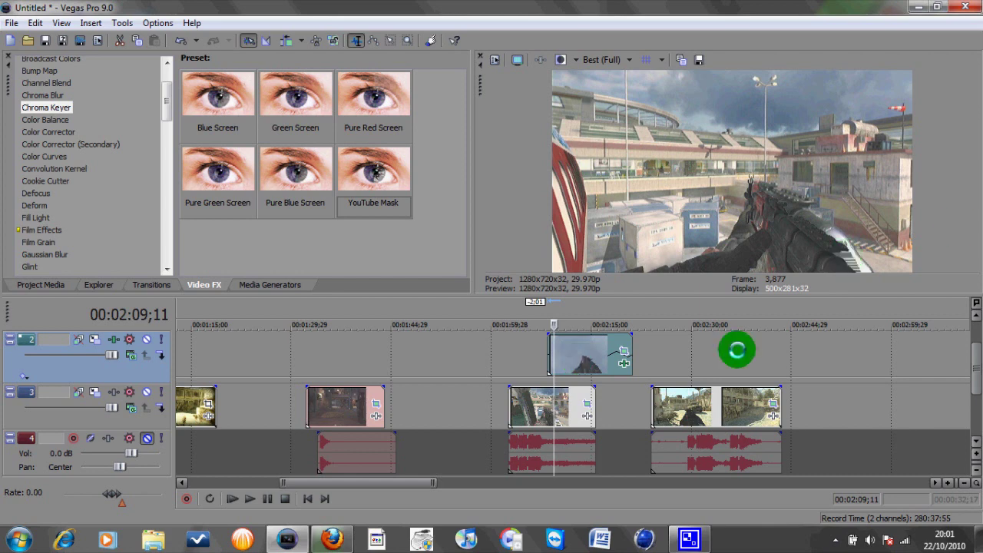
Check the end of the keyed clip and move the desert clip on track 3 about 8:10 earlier, up against the airport clip
left_click(686, 407)
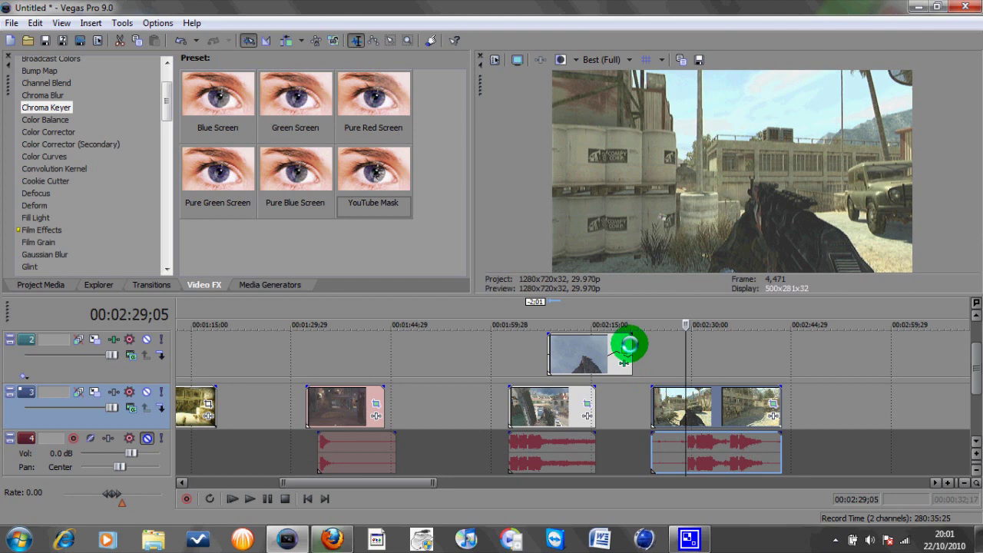
left_click(629, 346)
left_click(629, 352)
left_click(629, 352)
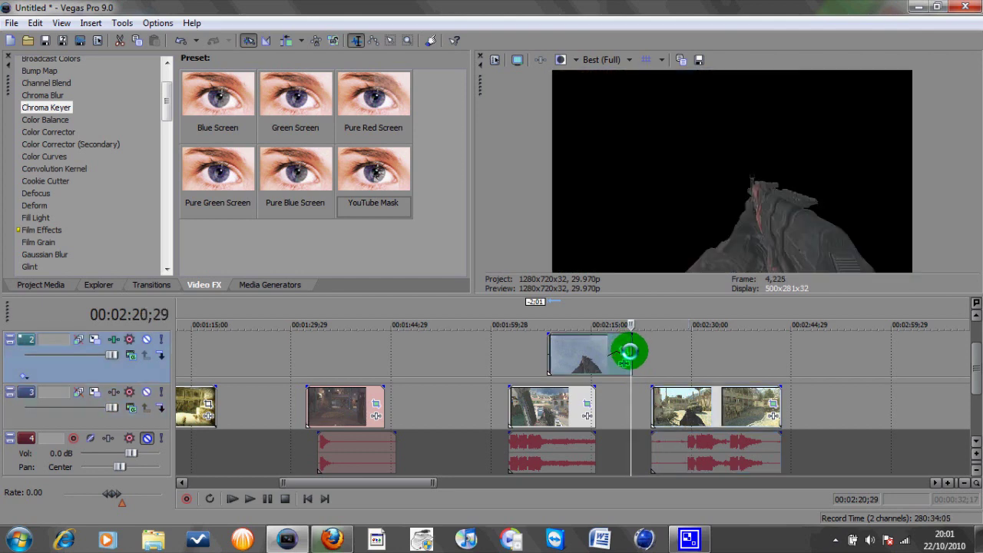
left_click(629, 352)
left_click(679, 408)
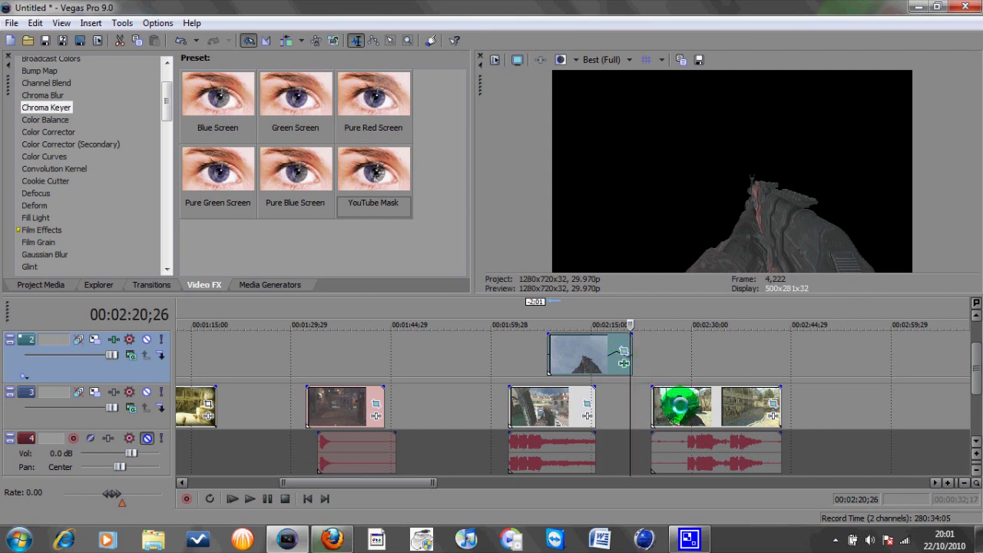
left_click_drag(680, 407, 628, 419)
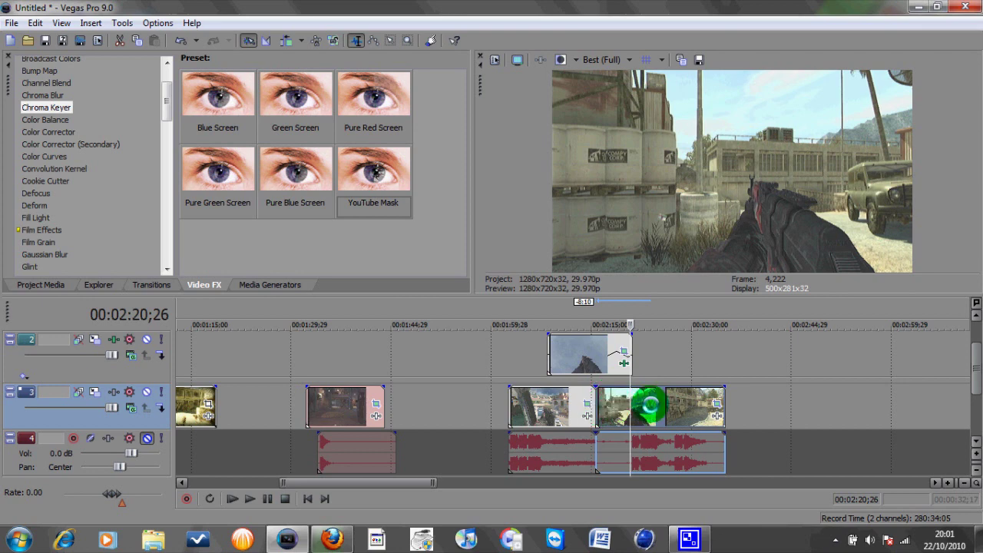
Trim the start of the desert clip on track 3 and shift it to begin about one second before the keyed clip ends
left_click_drag(665, 405, 713, 411)
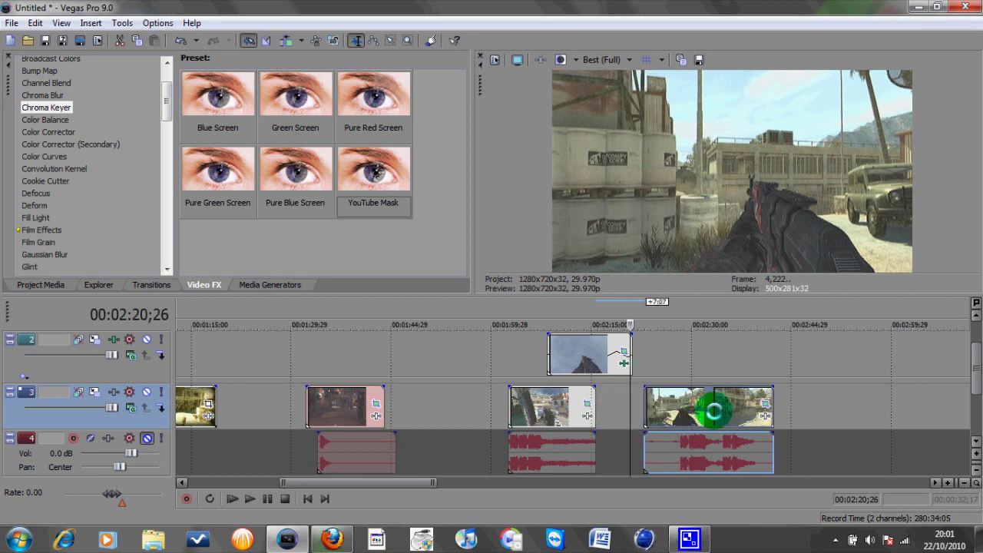
left_click_drag(650, 400, 669, 391)
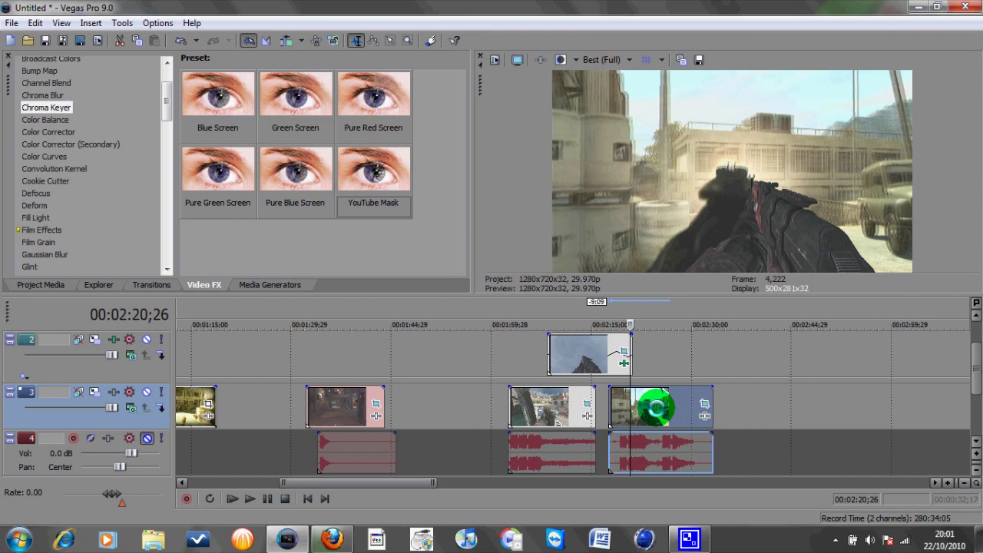
left_click_drag(657, 408, 655, 408)
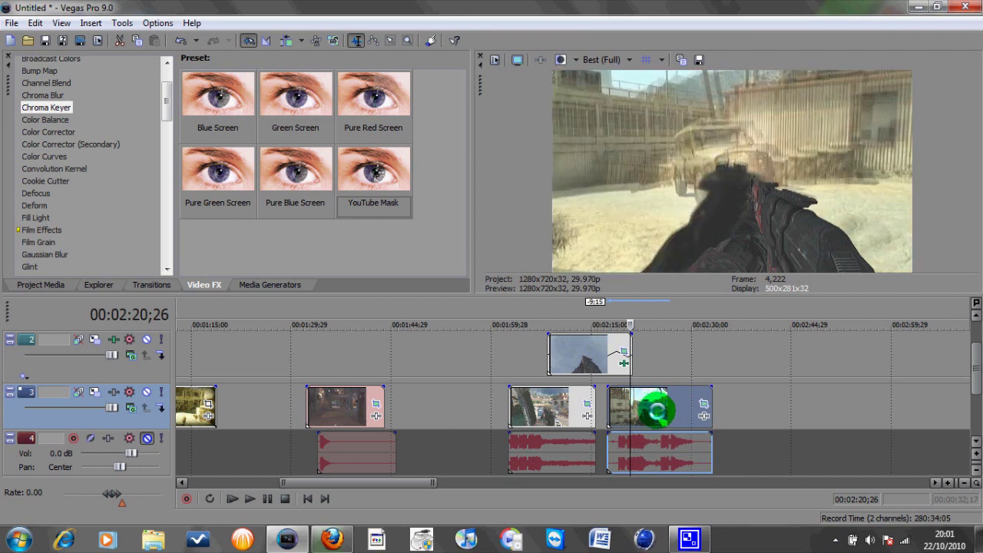
left_click_drag(664, 388, 675, 408)
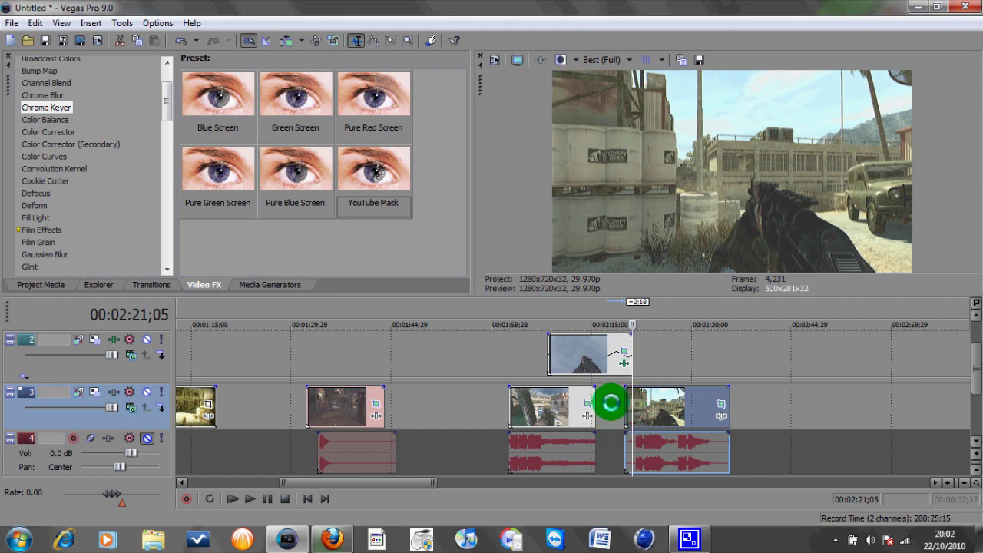
Extend the desert clip's start about 4:10 back to the end of the airport clip and preview frames of the overlap
left_click(608, 397)
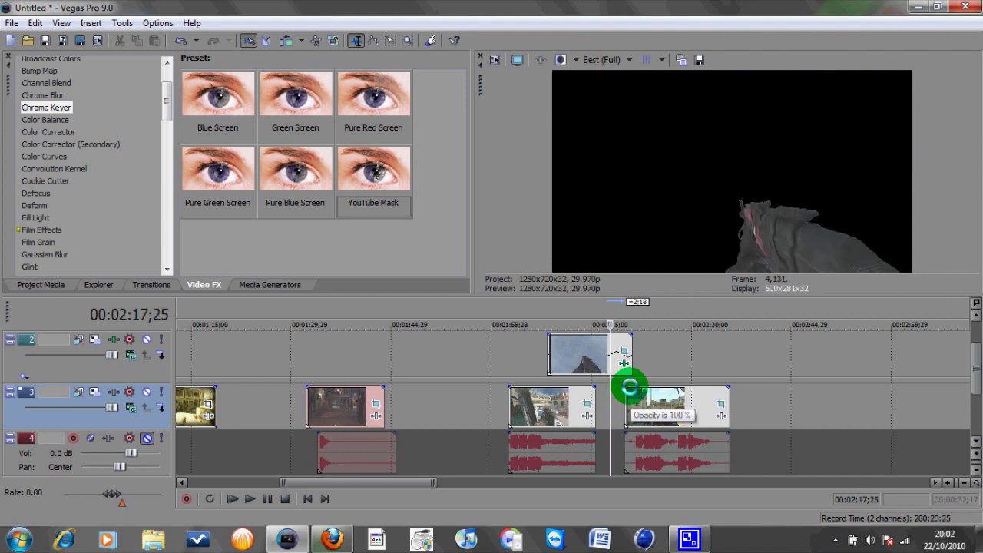
left_click(623, 400)
left_click_drag(624, 399, 597, 405)
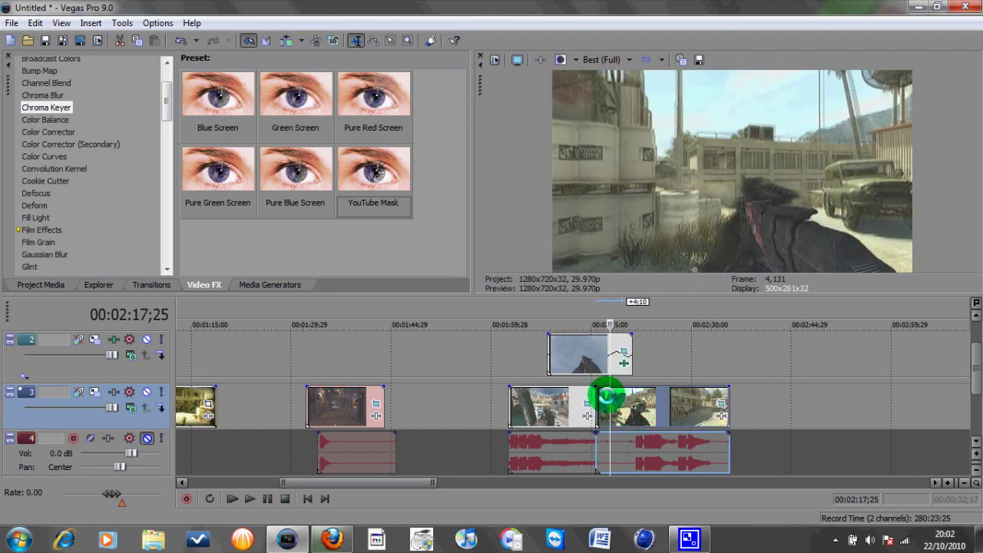
left_click(603, 398)
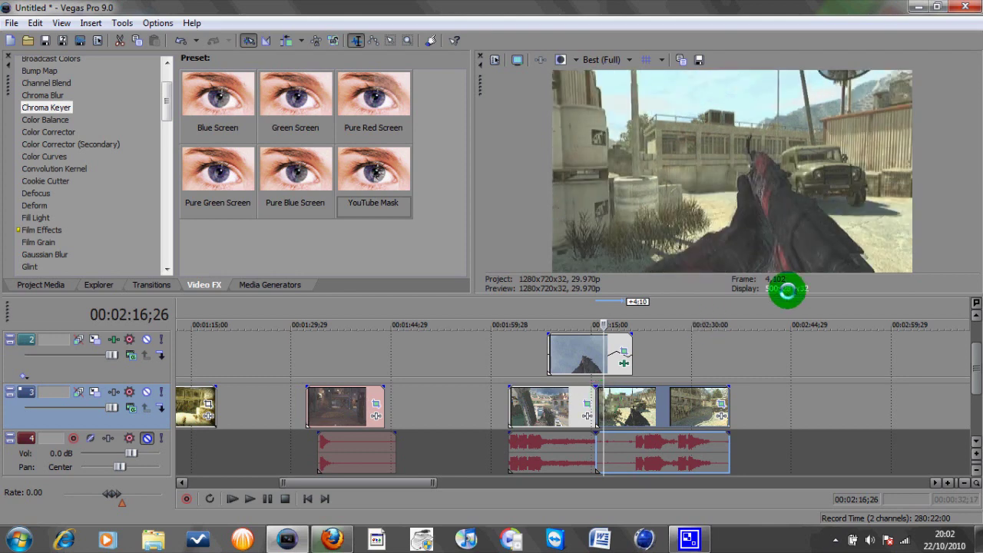
left_click(614, 405)
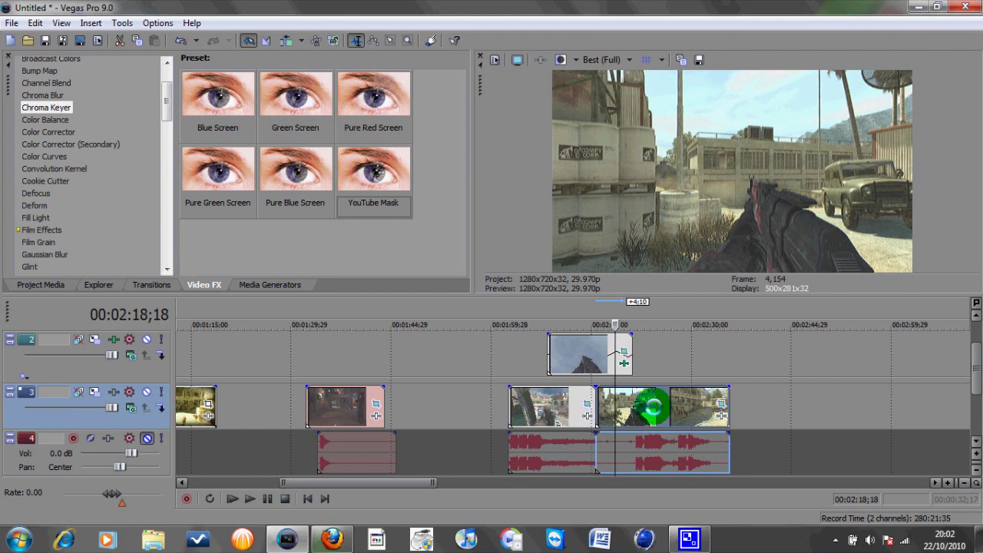
Apply the Gaussian Blur effect with the Reset to None preset to the airport clip on track 3 and check its frames
left_click_drag(167, 97, 166, 130)
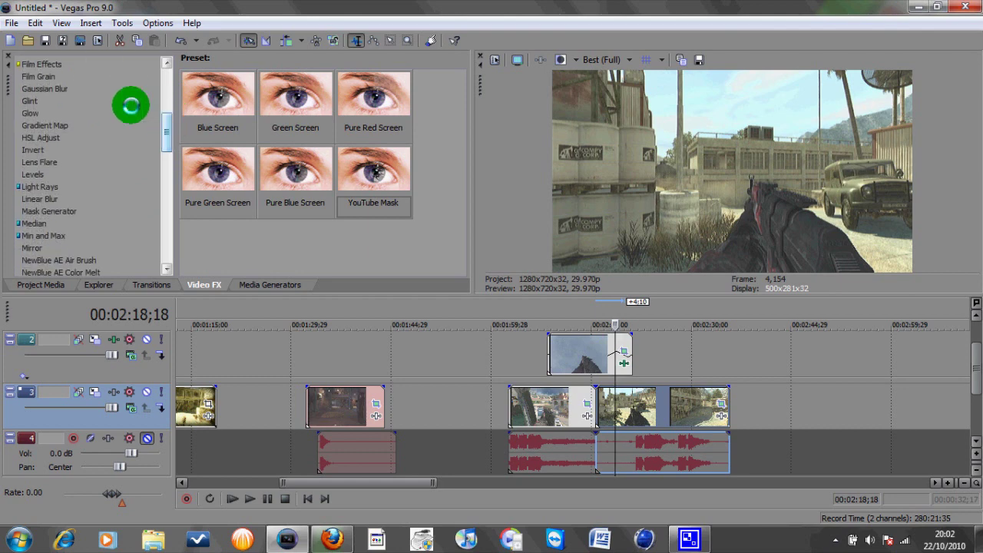
left_click(46, 89)
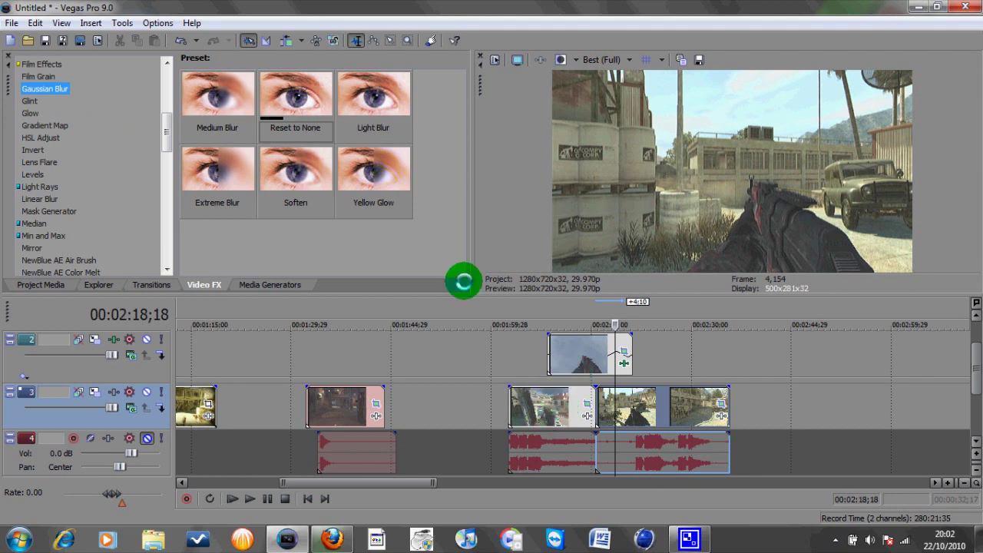
left_click_drag(287, 95, 544, 416)
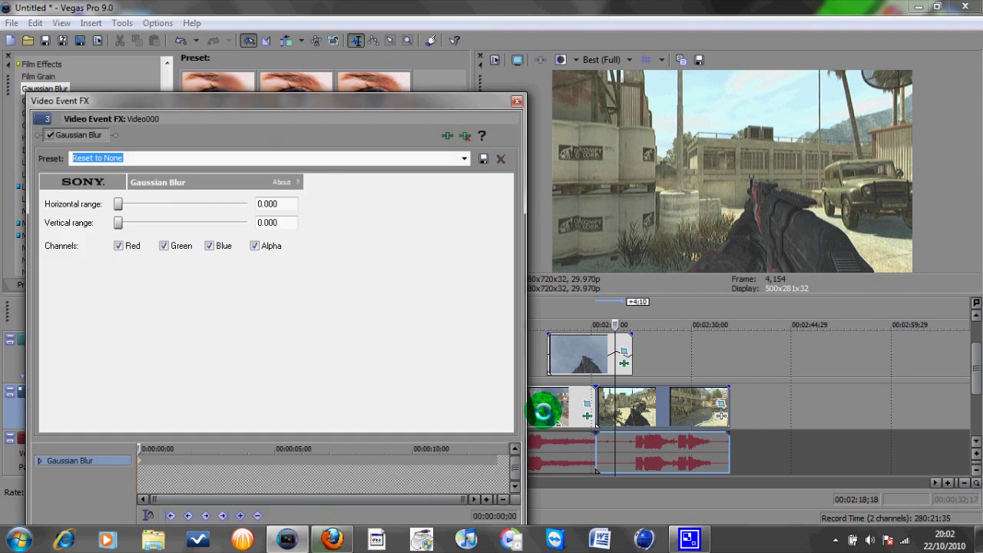
left_click(545, 411)
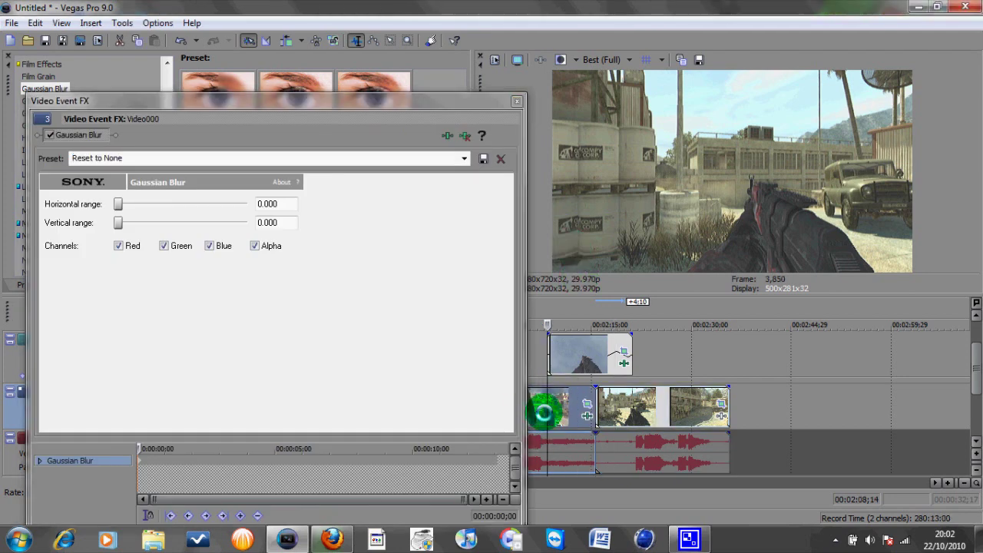
left_click(535, 411)
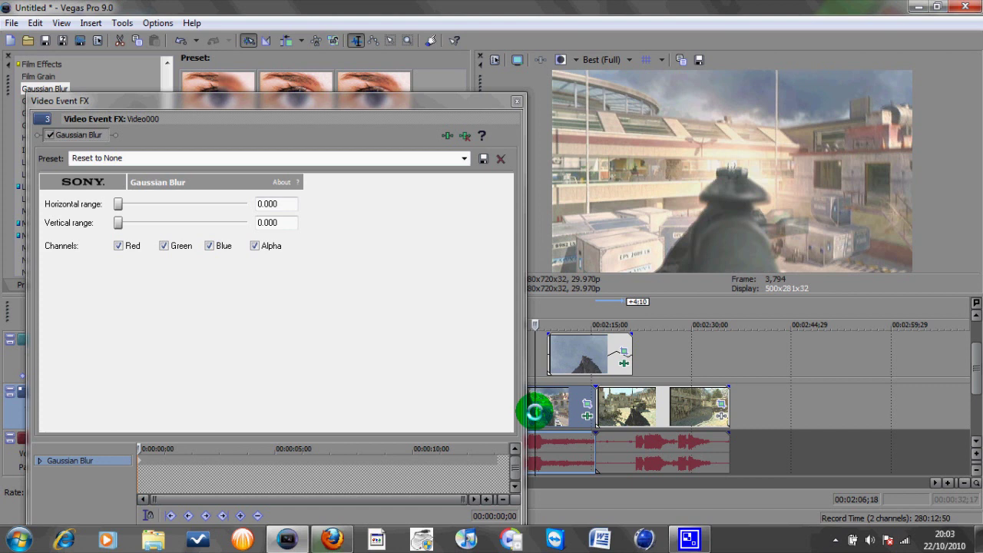
Add Gaussian Blur keyframes at 00:00:05;28 and 00:00:06;05, around the start of the keyed gun clip
left_click(271, 461)
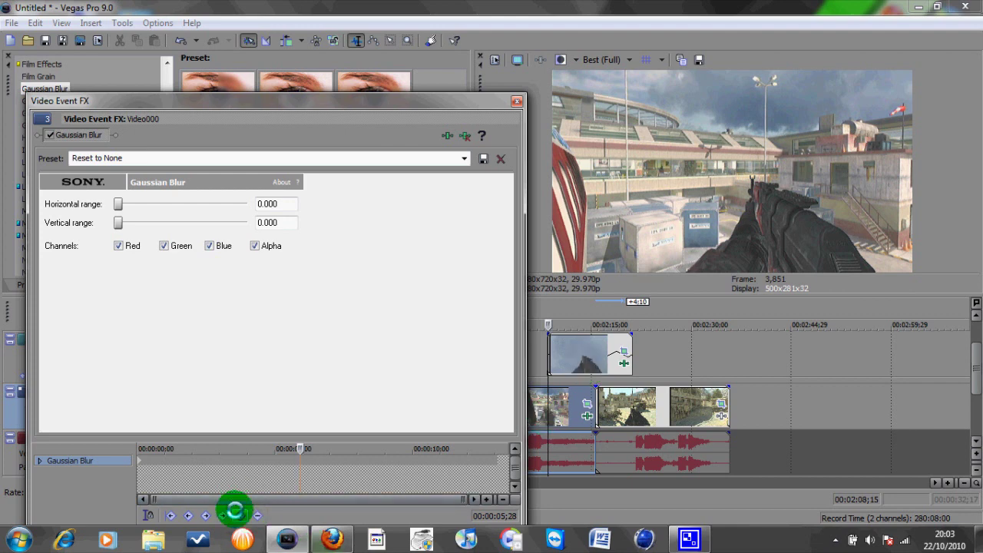
left_click(241, 508)
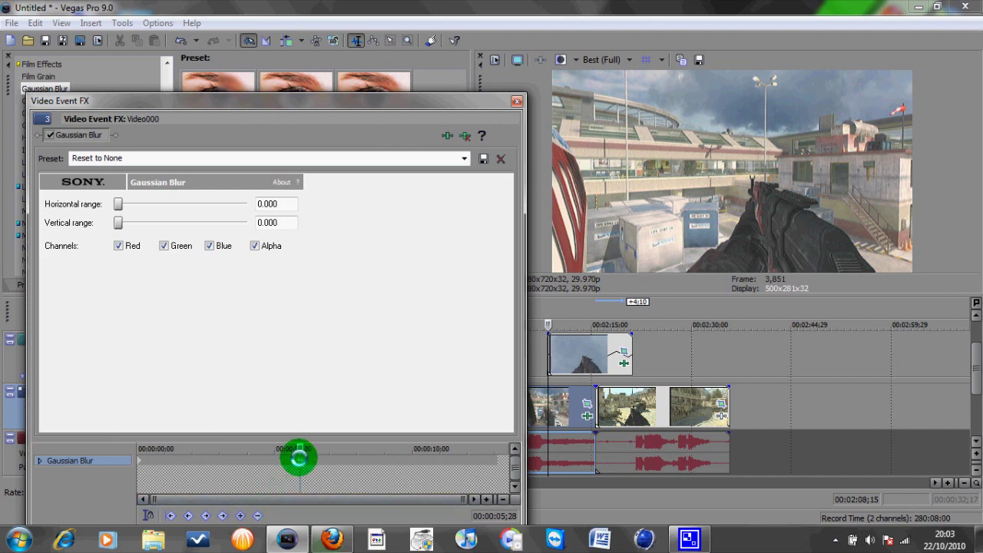
left_click_drag(299, 458, 300, 458)
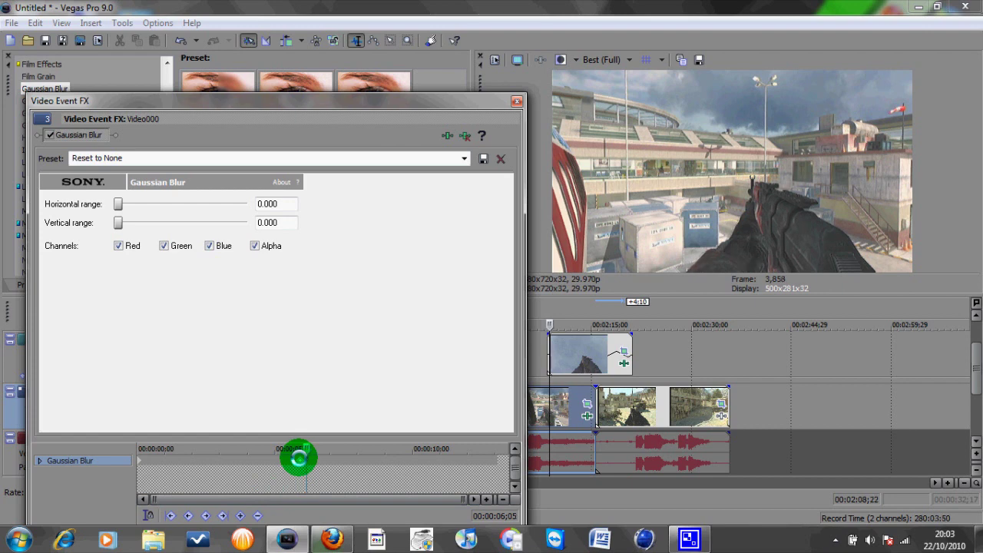
left_click(243, 516)
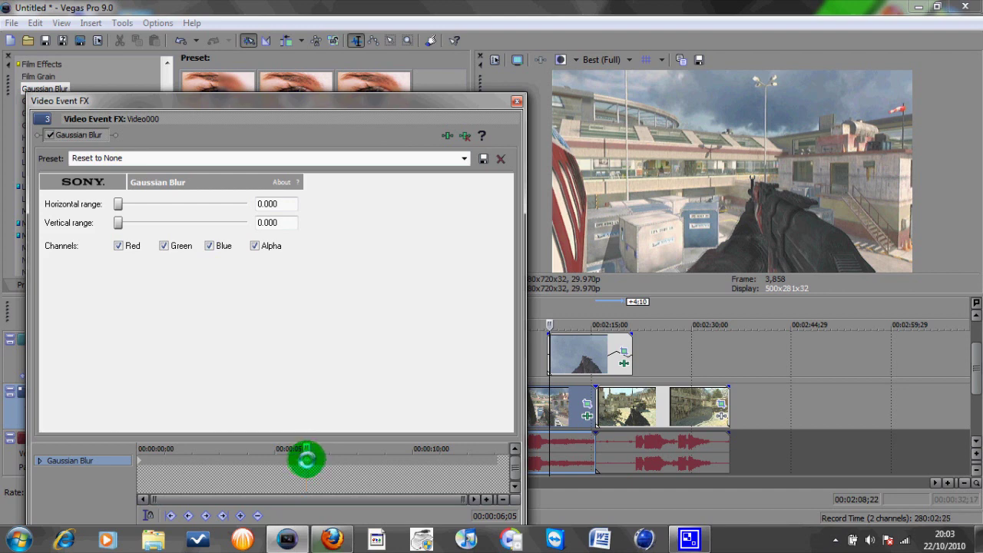
Apply the Medium Blur preset to the Gaussian Blur keyframe at 00:00:06;05 and close the effect settings
left_click(464, 158)
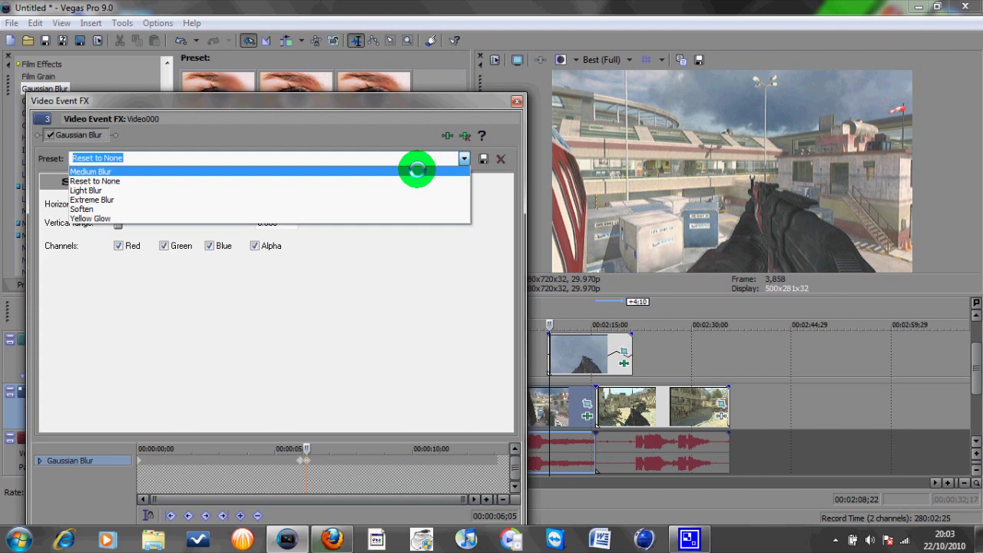
left_click(417, 171)
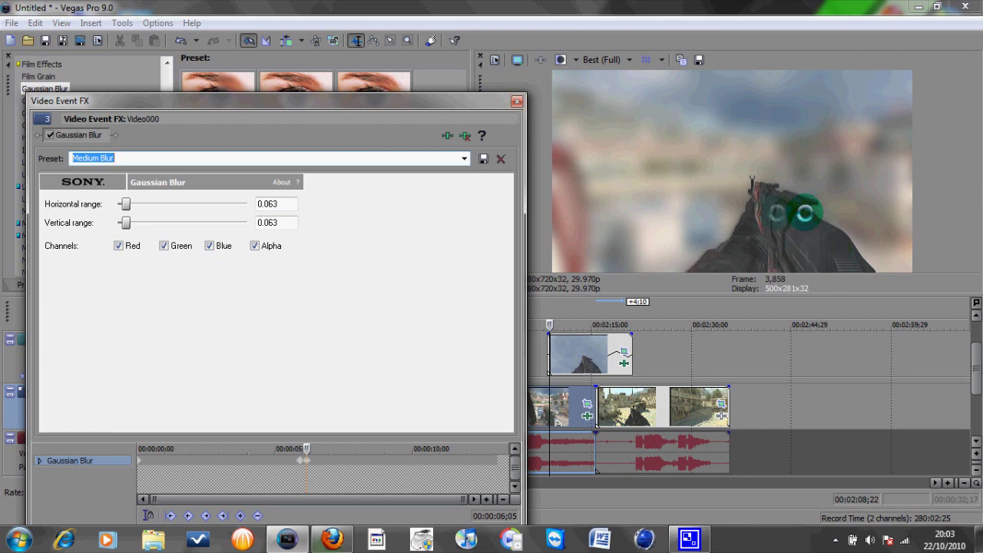
left_click(516, 100)
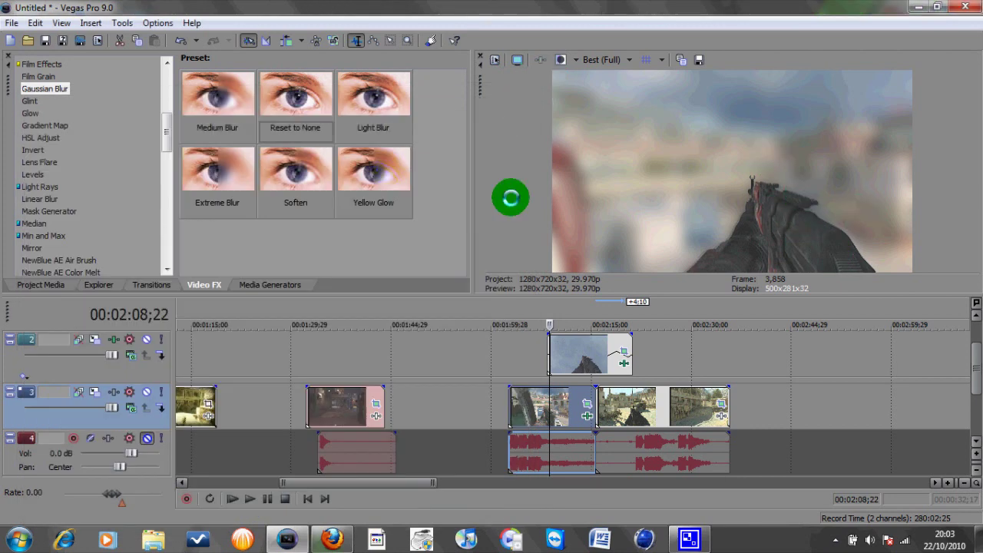
Step back through the frames at the start of the keyed clip to examine the background's blur transition
key("Left")
key("Left")
key("Left")
key("Left")
key("Left")
key("Left")
key("Left")
key("Left")
key("Left")
key("Left")
key("Left")
key("Left")
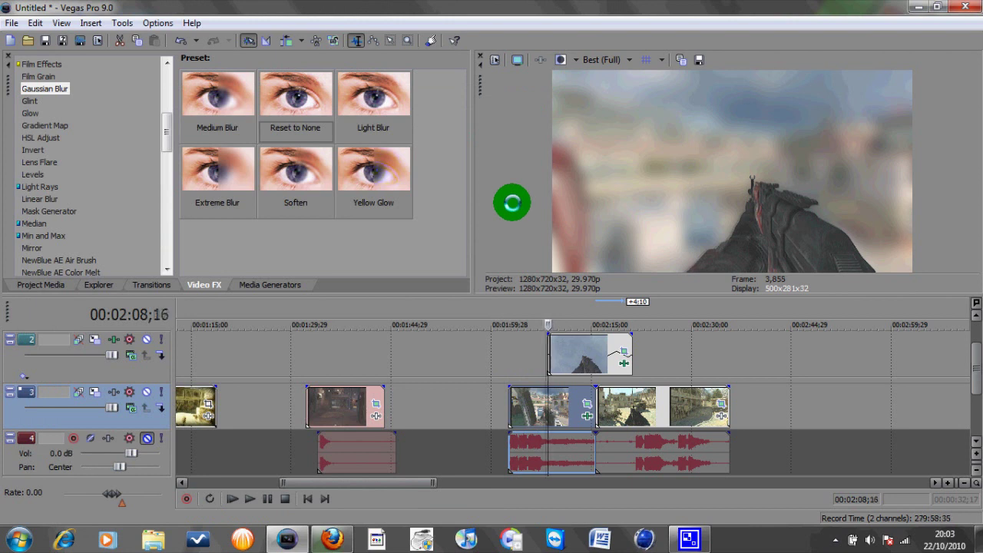
Step forward through the frames from the start of the keyed gun clip to 00:02:14;16 to examine the gun animation over the blurred background
key("Right")
key("Right")
key("Right")
key("Right")
key("Right")
key("Right")
key("Right")
key("Right")
key("Right")
key("Right")
key("Right")
key("Right")
key("Right")
key("Right")
key("Right")
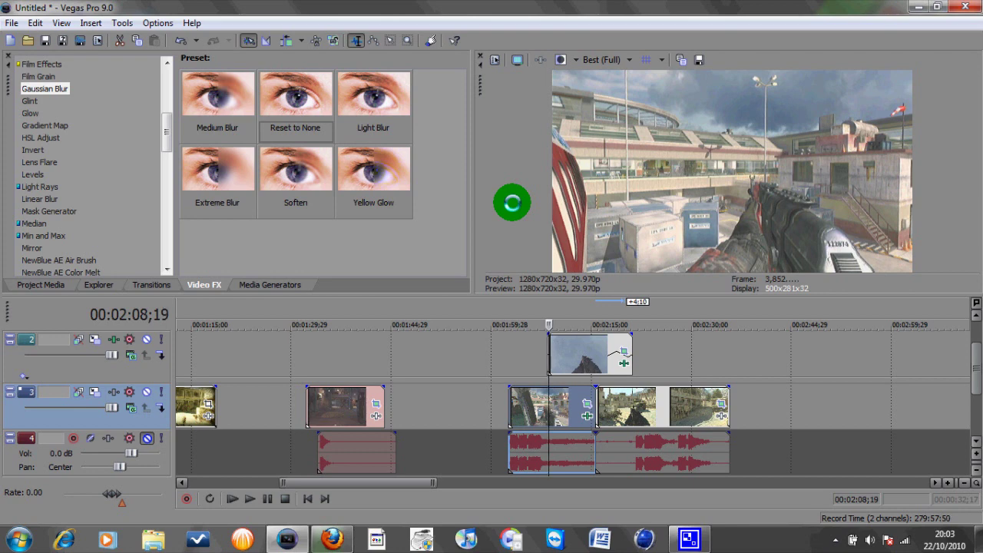
key("Right")
key("Right")
key("Right")
key("Right")
key("Right")
key("Right")
key("Right")
key("Right")
key("Right")
key("Right")
key("Right")
key("Right")
key("Right")
key("Right")
key("Right")
key("Right")
key("Right")
key("Right")
key("Right")
key("Right")
key("Right")
key("Right")
key("Right")
key("Right")
key("Right")
key("Right")
key("Right")
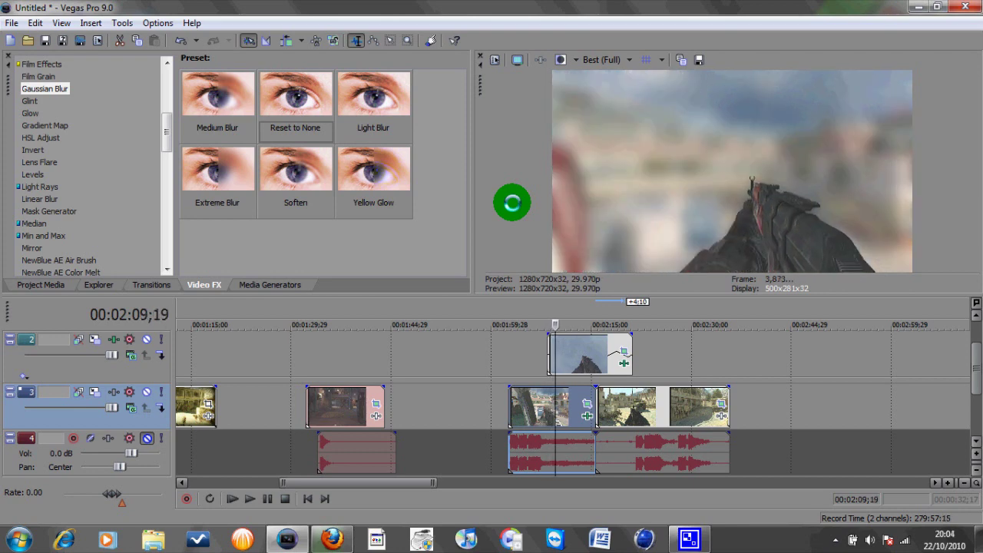
key("Right")
key("Right")
key("Right")
key("Right")
key("Right")
key("Right")
key("Right")
key("Right")
key("Right")
key("Right")
key("Right")
key("Right")
key("Right")
key("Right")
key("Right")
key("Right")
key("Right")
key("Right")
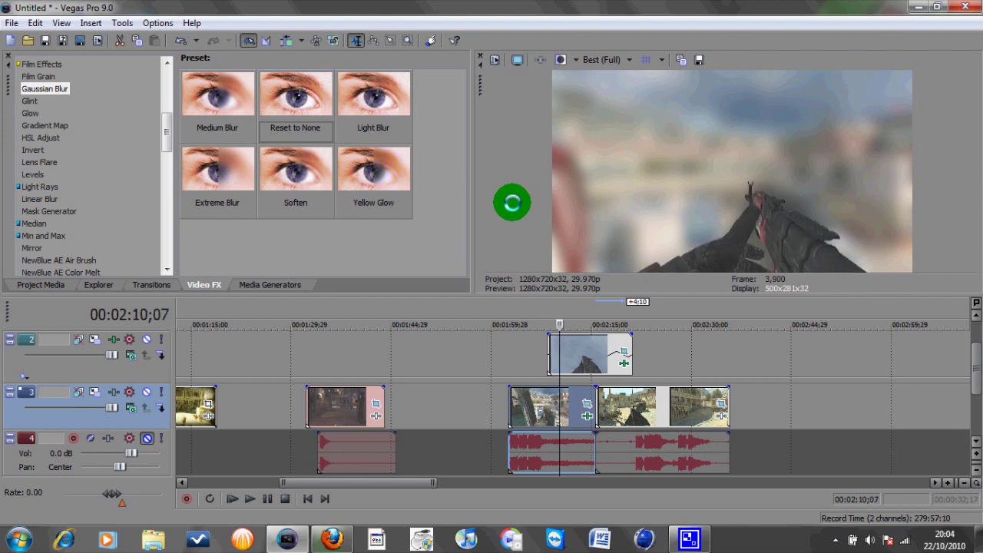
key("Right")
key("Right")
key("Right")
key("Right")
key("Right")
key("Right")
key("Right")
key("Right")
key("Right")
key("Right")
key("Right")
key("Right")
key("Right")
key("Right")
key("Right")
key("Right")
key("Right")
key("Right")
key("Right")
key("Right")
key("Right")
key("Right")
key("Right")
key("Right")
key("Right")
key("Right")
key("Right")
key("Right")
key("Right")
key("Right")
key("Right")
key("Right")
key("Right")
key("Right")
key("Right")
key("Right")
key("Right")
key("Right")
key("Right")
key("Right")
key("Right")
key("Right")
key("Right")
key("Right")
key("Right")
key("Right")
key("Right")
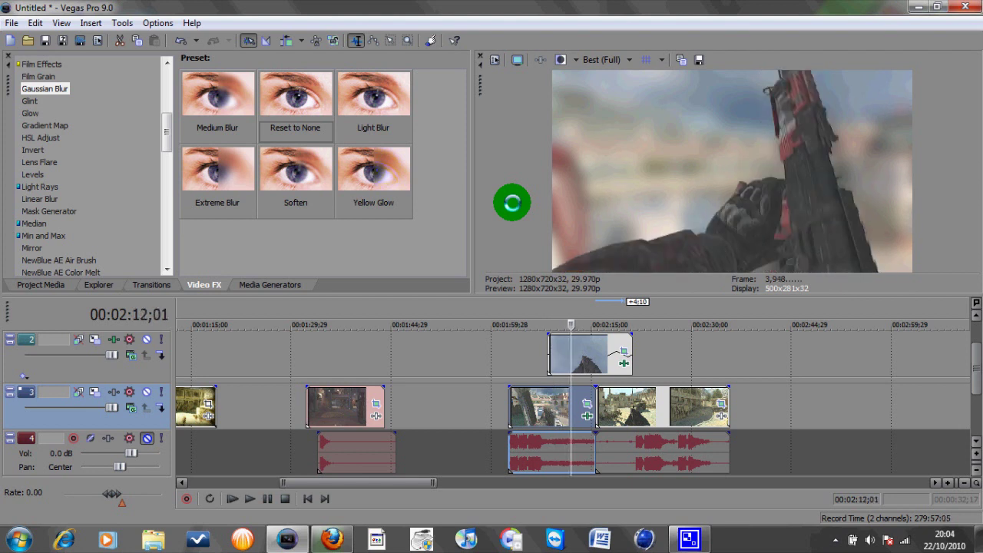
key("Right")
key("Right")
key("Right")
key("Right")
key("Right")
key("Right")
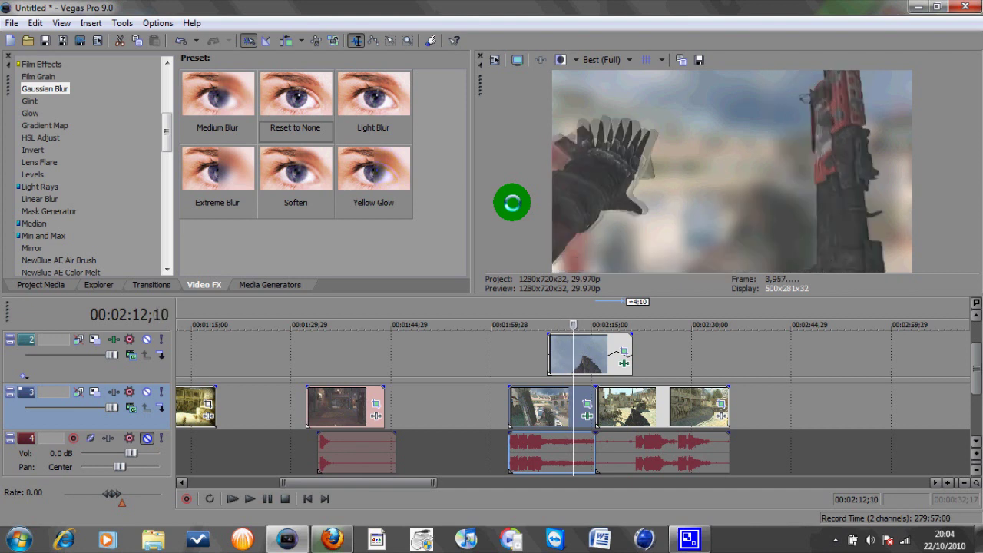
key("Right")
key("Right")
key("Right")
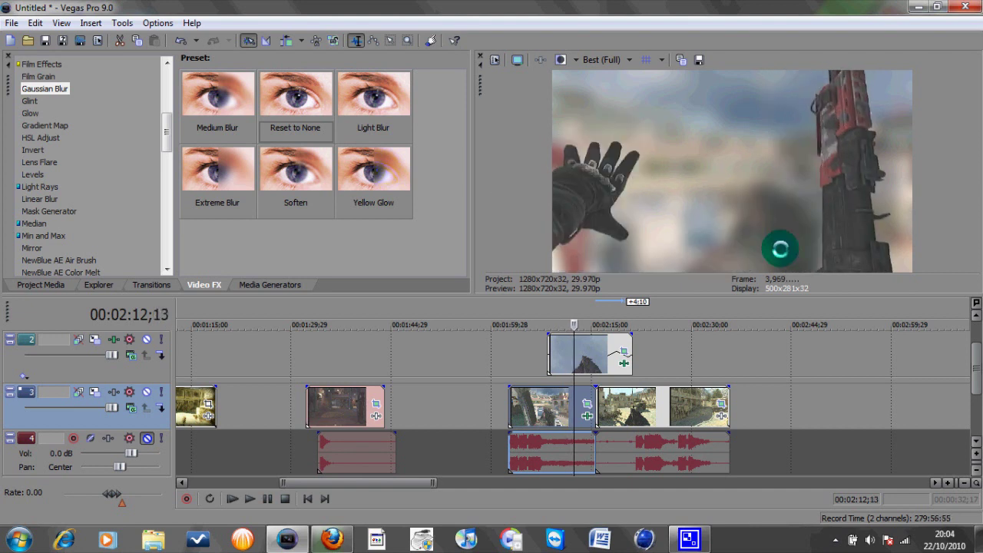
key("Right")
key("Right")
key("Right")
key("Right")
key("Right")
key("Right")
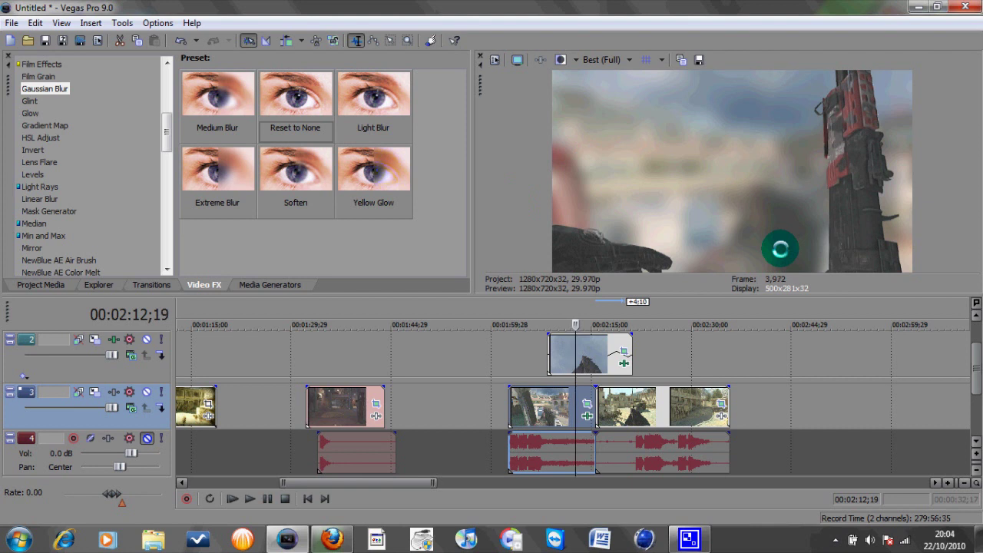
key("Right")
key("Right")
key("Right")
key("Right")
key("Right")
key("Right")
key("Right")
key("Right")
key("Right")
key("Right")
key("Right")
key("Right")
key("Right")
key("Right")
key("Right")
key("Right")
key("Right")
key("Right")
key("Right")
key("Right")
key("Right")
key("Right")
key("Right")
key("Right")
key("Right")
key("Right")
key("Right")
key("Right")
key("Right")
key("Right")
key("Right")
key("Right")
key("Right")
key("Right")
key("Right")
key("Right")
key("Right")
key("Right")
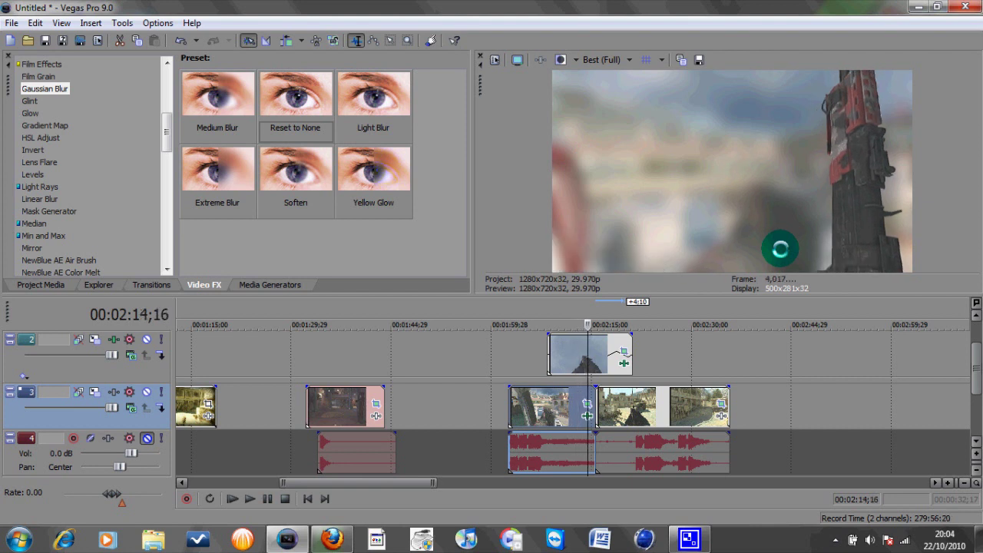
Advance frame by frame to 00:02:16;01 and apply the Gaussian Blur effect's Medium Blur preset to the second background clip under the gun animation
key("Right")
key("Right")
key("Right")
key("Right")
key("Right")
key("Right")
key("Right")
key("Right")
key("Right")
key("Right")
key("Right")
key("Right")
key("Right")
key("Right")
key("Right")
key("Right")
key("Right")
key("Right")
key("Right")
key("Right")
key("Right")
key("Right")
key("Right")
key("Right")
key("Right")
key("Right")
key("Right")
key("Right")
key("Right")
key("Right")
key("Right")
key("Right")
key("Right")
key("Right")
key("Right")
key("Right")
key("Right")
key("Right")
key("Right")
key("Right")
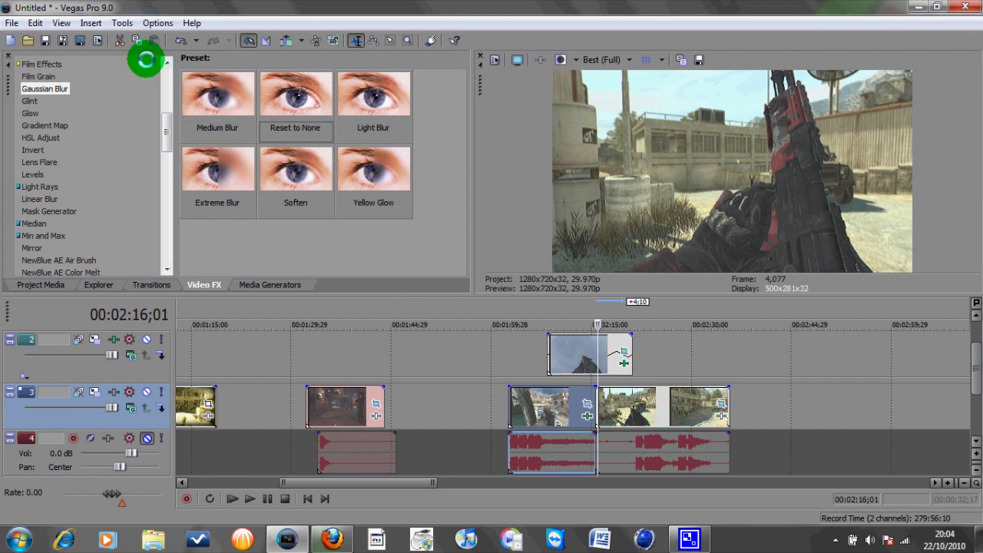
left_click_drag(208, 96, 634, 415)
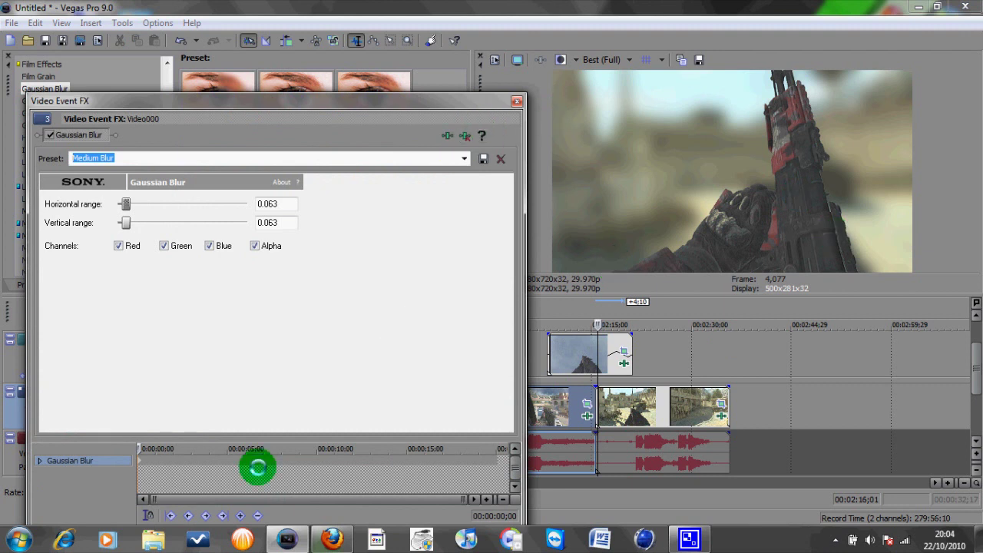
Step back through the frames from 00:00:04;05 in the effect's keyframe timeline to examine where the gun movement ends
left_click(213, 459)
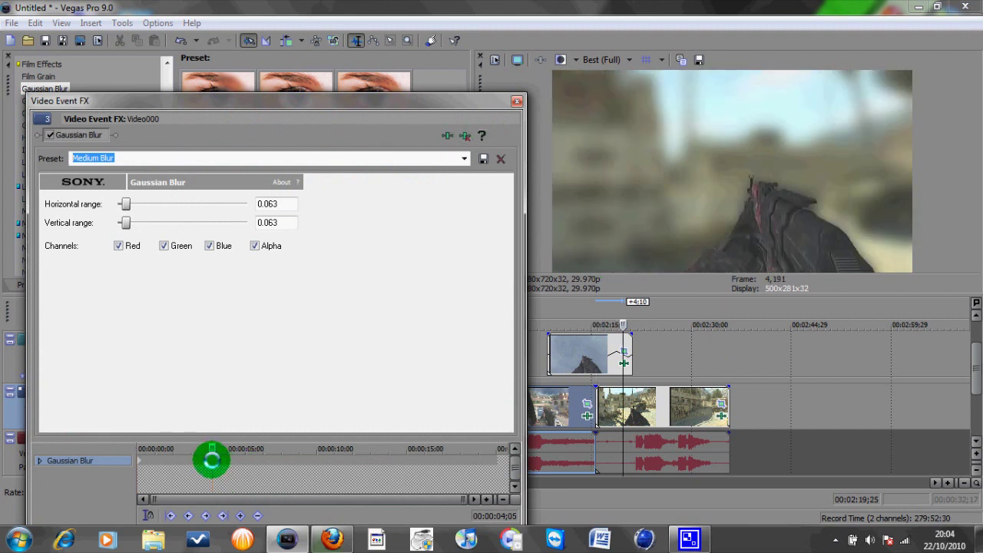
key("Left")
key("Left")
key("Left")
key("Left")
key("Left")
key("Left")
key("Left")
key("Left")
key("Left")
key("Left")
key("Left")
key("Left")
key("Left")
key("Left")
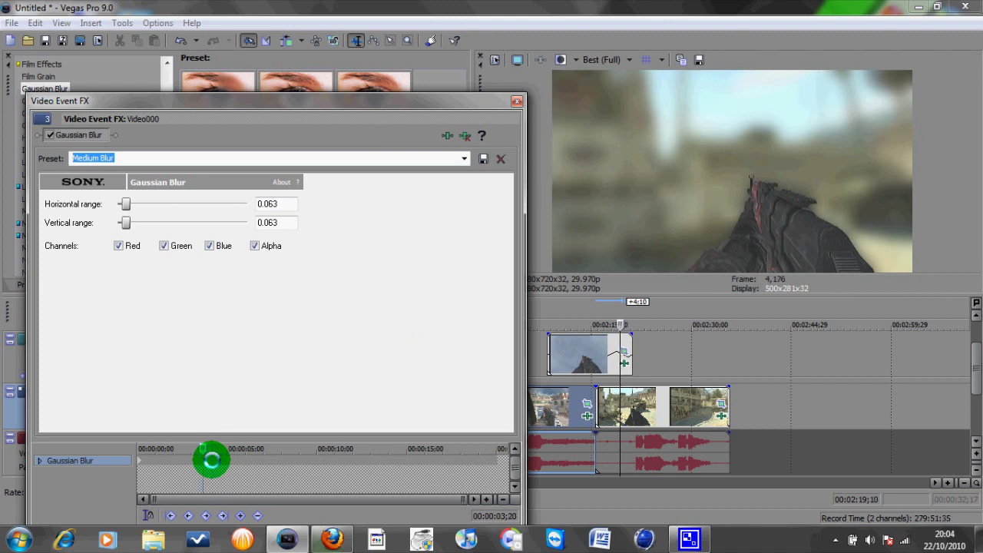
key("Left")
key("Left")
key("Left")
key("Left")
key("Left")
key("Left")
key("Left")
key("Left")
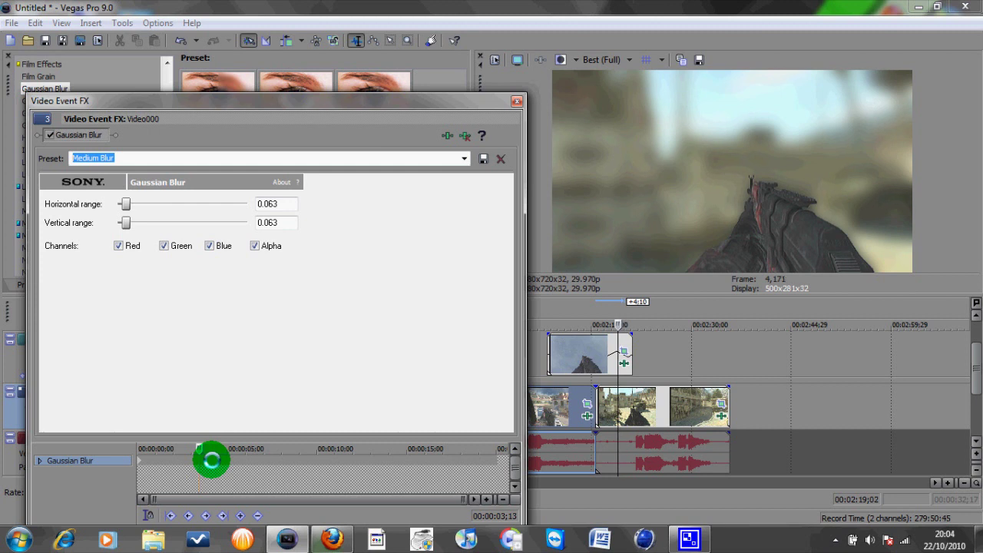
key("Left")
key("Left")
key("Left")
key("Left")
key("Left")
key("Left")
key("Left")
key("Left")
key("Left")
key("Left")
key("Left")
key("Left")
key("Left")
key("Left")
key("Left")
key("Left")
key("Left")
key("Left")
key("Left")
key("Left")
key("Left")
key("Left")
key("Left")
key("Left")
key("Left")
key("Left")
key("Left")
key("Left")
key("Left")
key("Left")
key("Left")
key("Left")
key("Left")
key("Left")
key("Left")
key("Left")
key("Left")
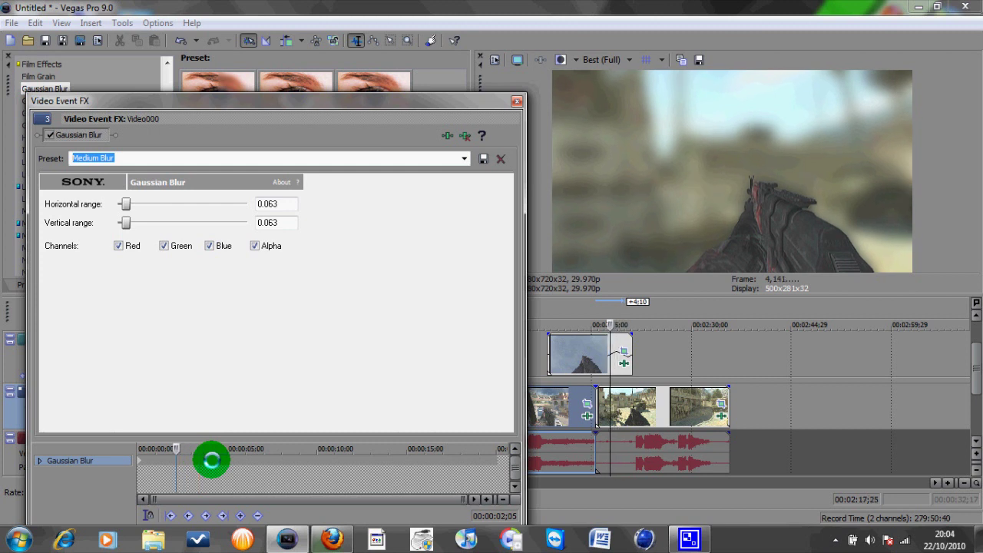
key("Left")
key("Left")
key("Left")
key("Left")
key("Left")
key("Left")
key("Left")
key("Left")
key("Left")
Step forward to where the gun settles and add Gaussian Blur keyframes at 00:00:02;24 and 00:00:03;01
key("Right")
key("Right")
key("Right")
key("Right")
key("Right")
key("Right")
key("Right")
key("Right")
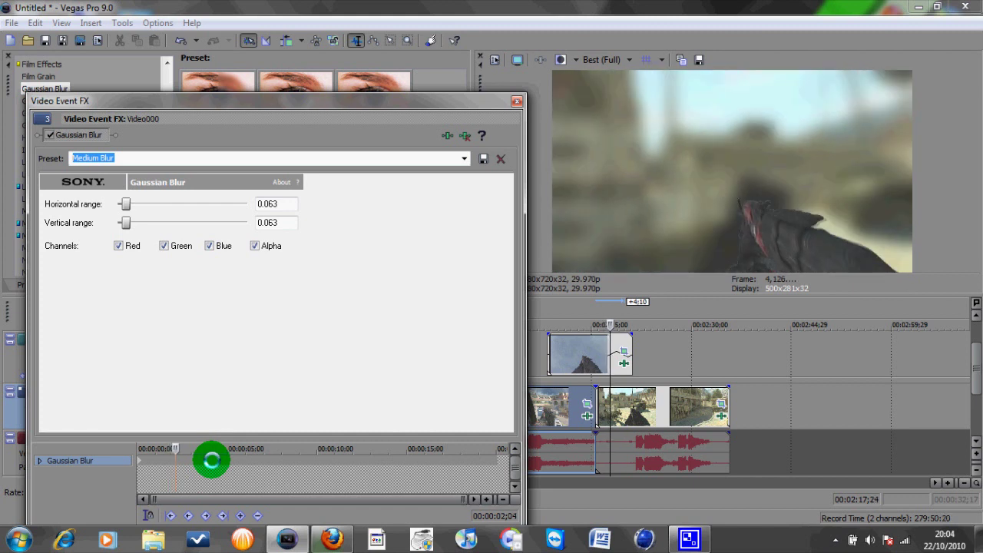
key("Right")
key("Right")
key("Right")
key("Right")
key("Right")
key("Right")
key("Right")
key("Right")
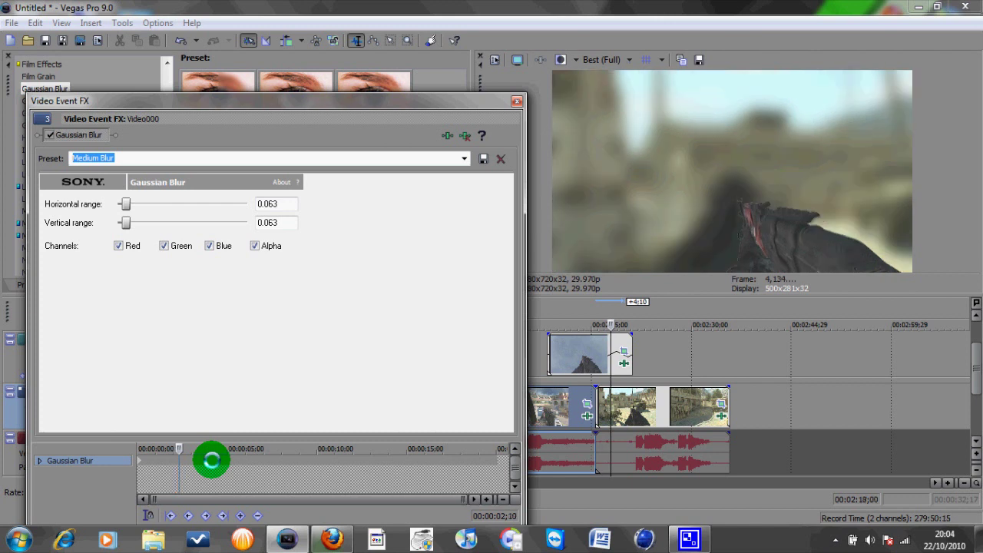
key("Right")
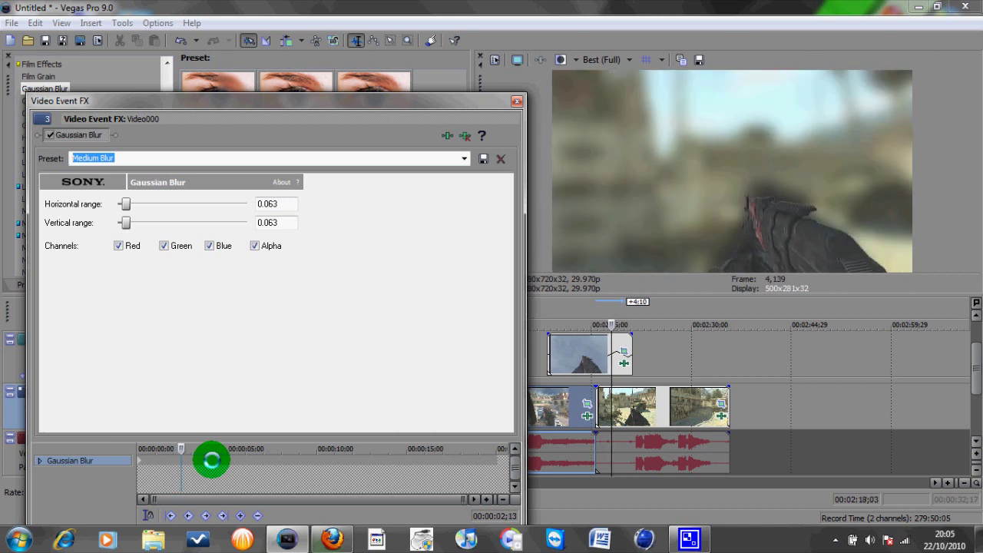
key("Right")
key("Right")
key("Right")
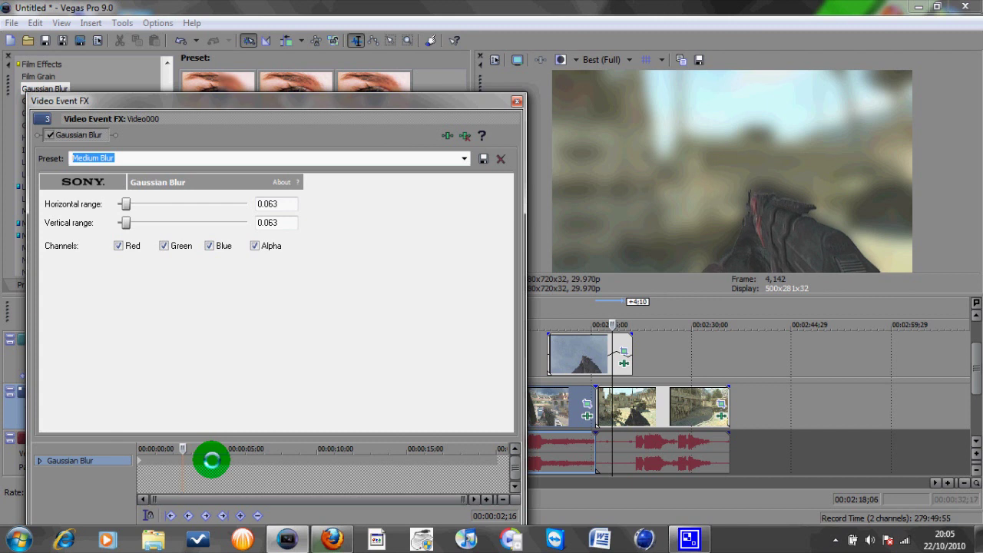
key("Right")
key("Right")
key("Right")
key("Right")
key("Right")
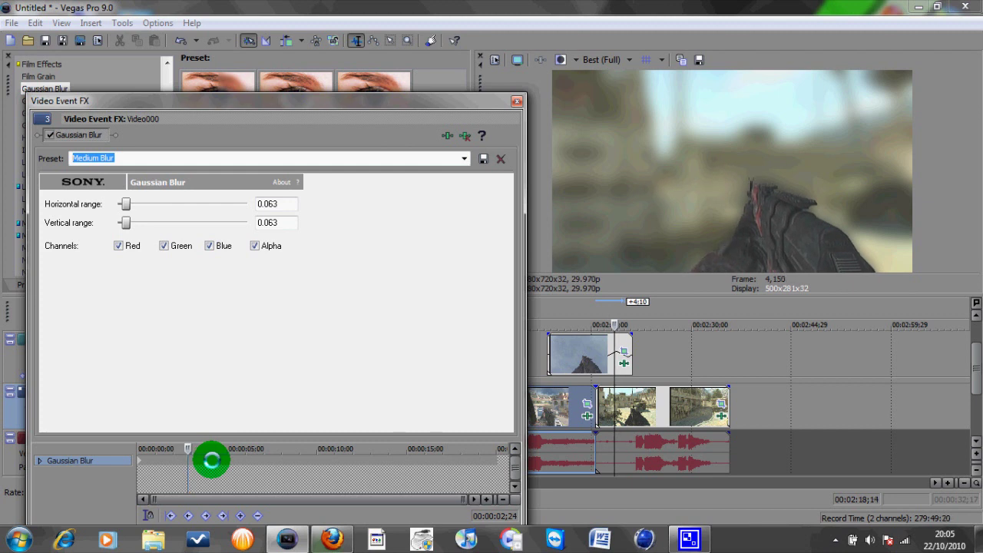
left_click(241, 515)
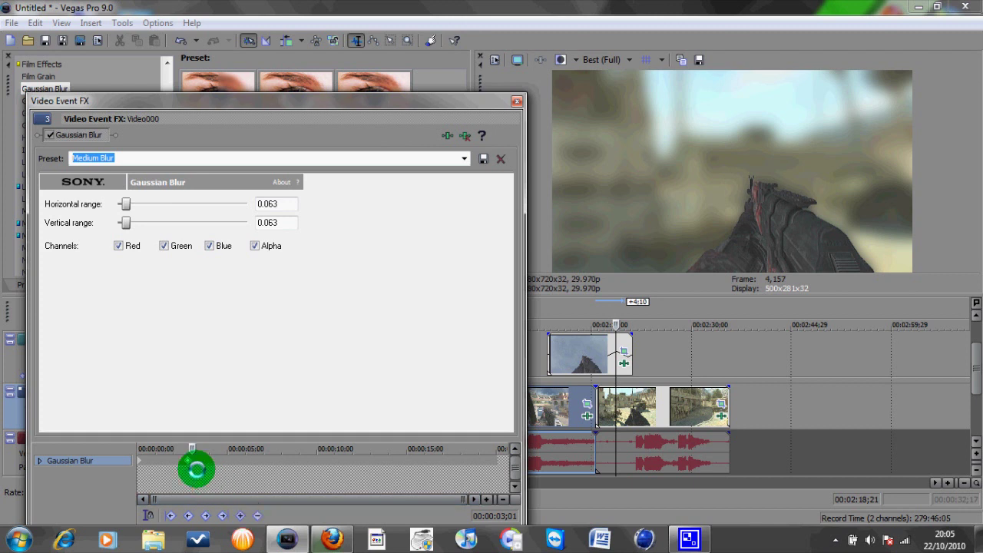
Apply the Reset to None preset to the Gaussian Blur keyframe at 00:00:03;01 and close the effect settings
scroll(196, 471, "up", 6)
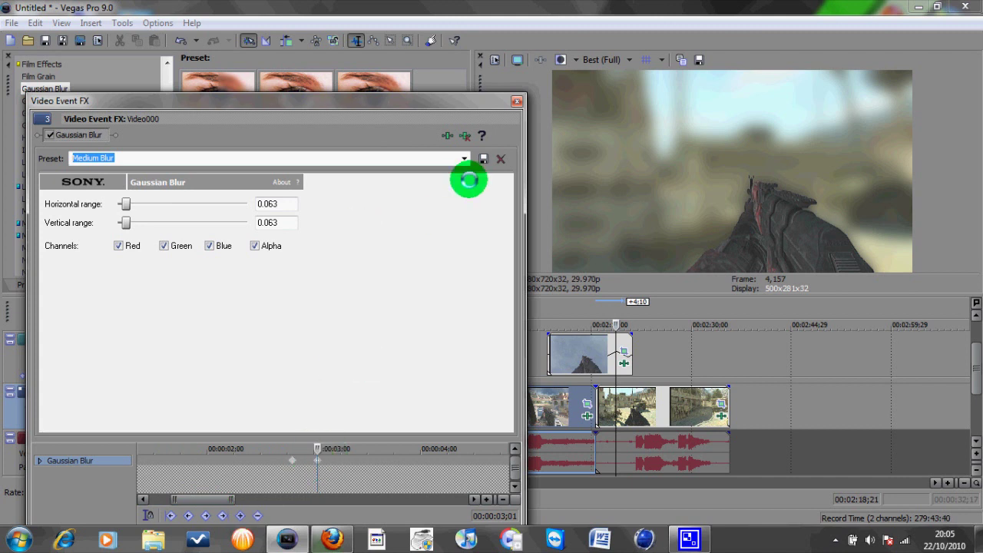
left_click(463, 158)
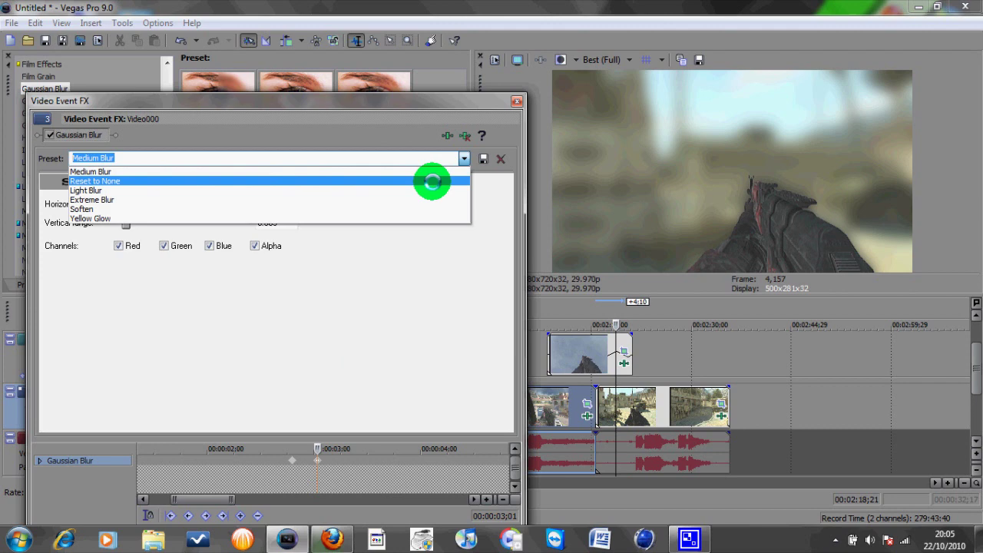
left_click(432, 182)
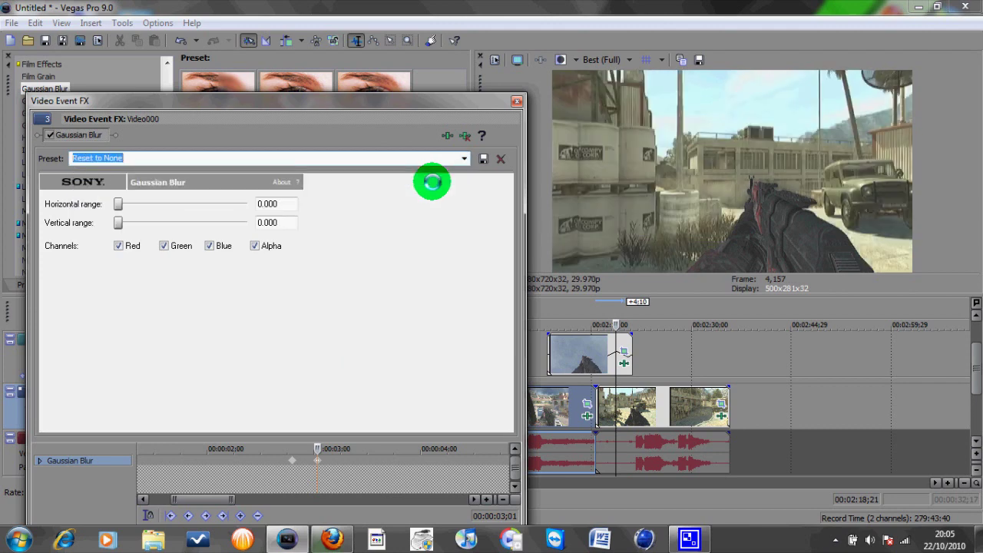
left_click(516, 101)
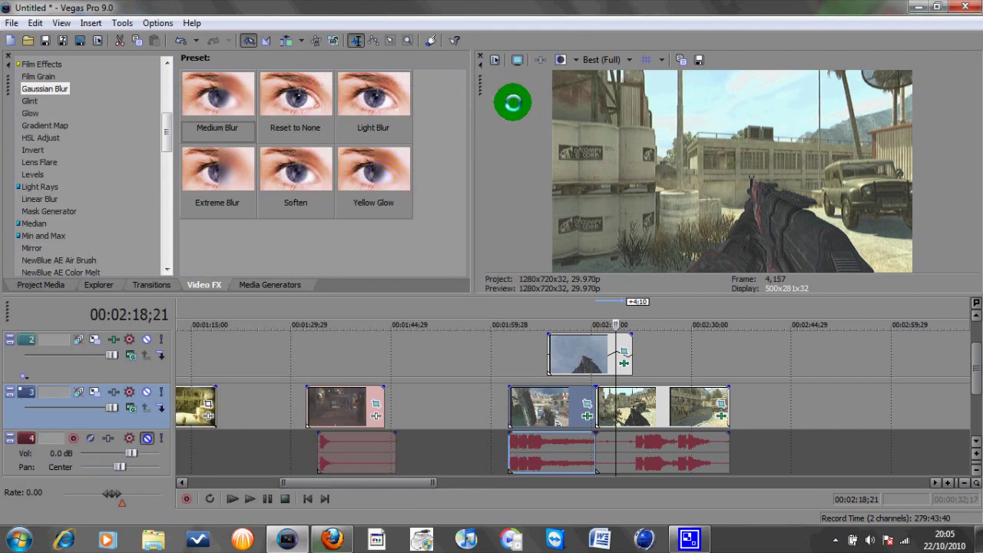
Examine the composite from 00:02:16;13 onward, comparing frames around the end of the keyed gun clip between 00:02:21;00 and 00:02:21;06
left_click(600, 398)
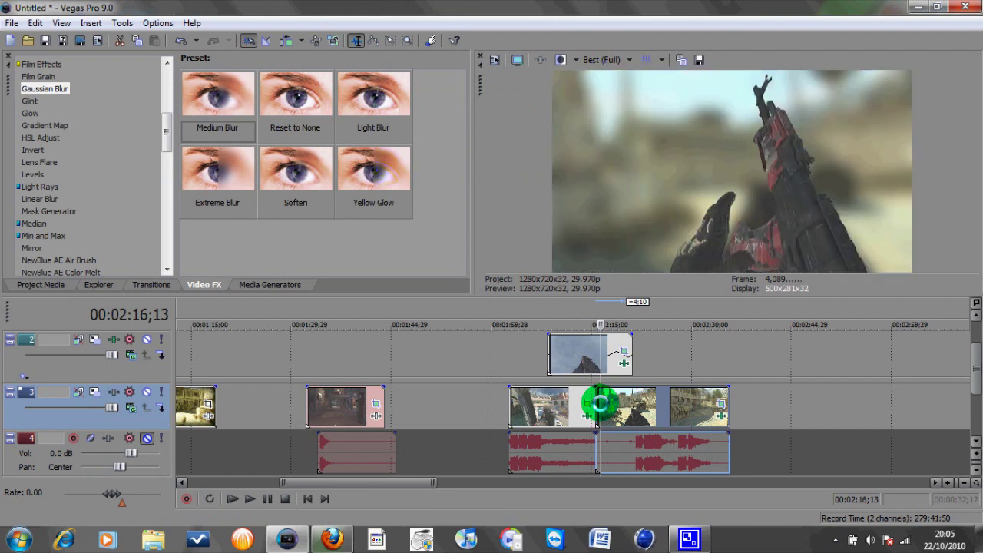
left_click(601, 401)
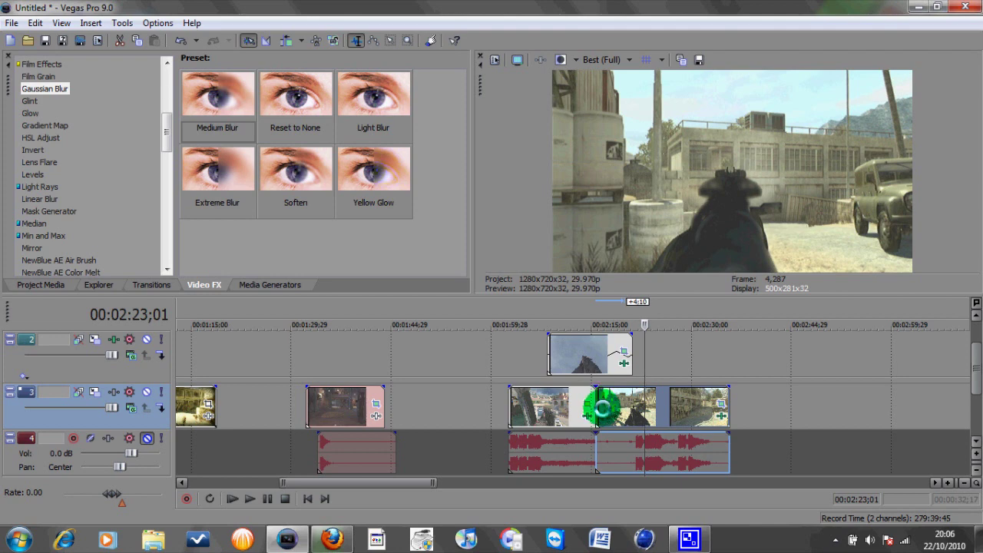
left_click(622, 402)
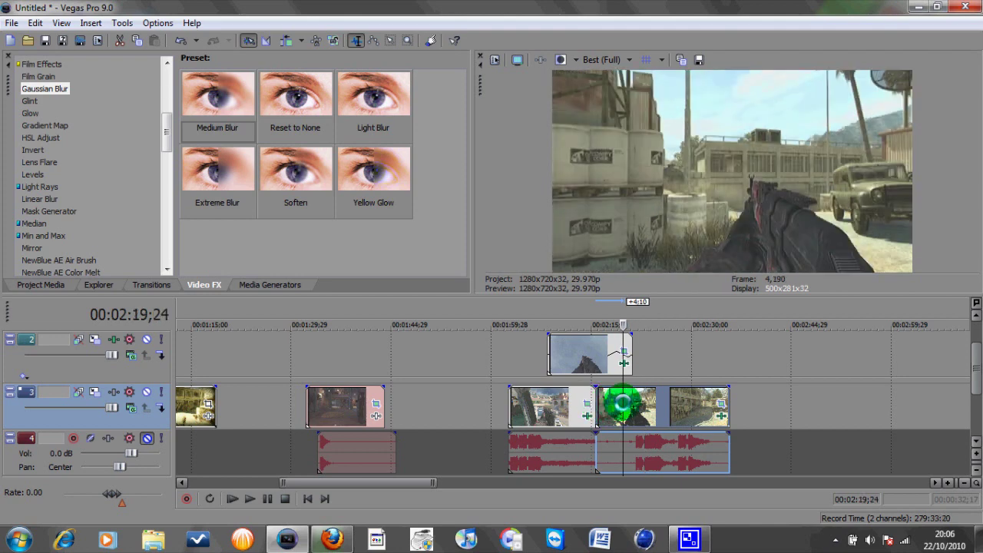
left_click(624, 402)
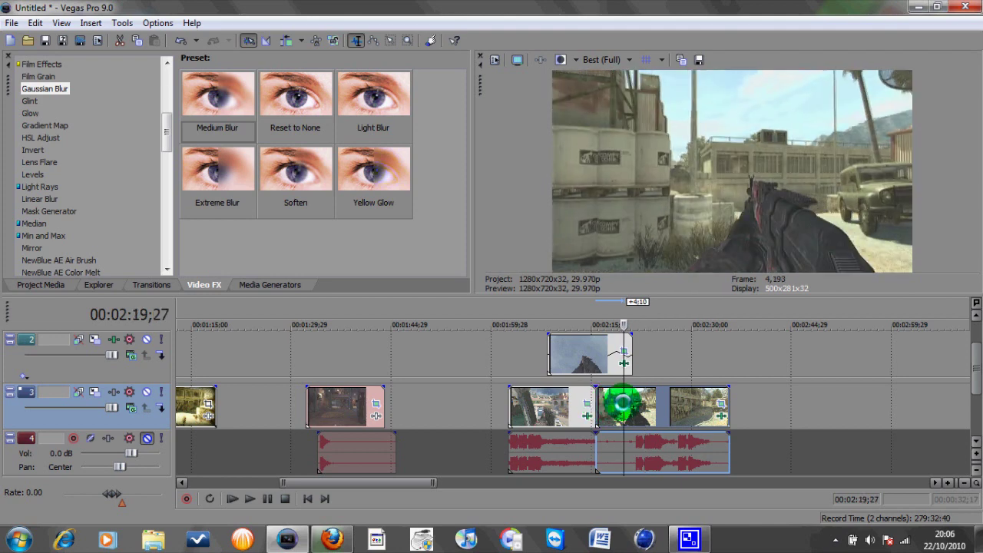
left_click(627, 402)
left_click(632, 402)
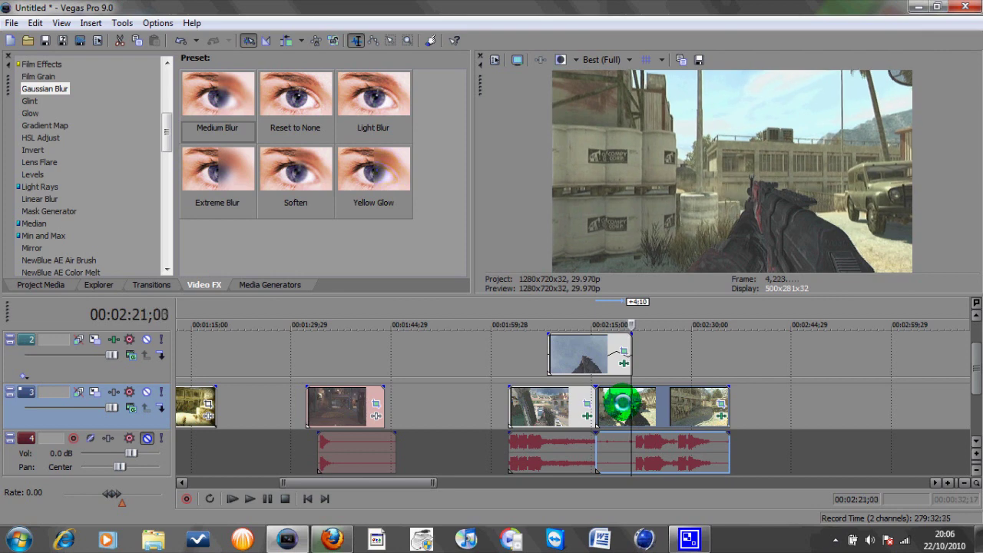
left_click(632, 402)
left_click(631, 403)
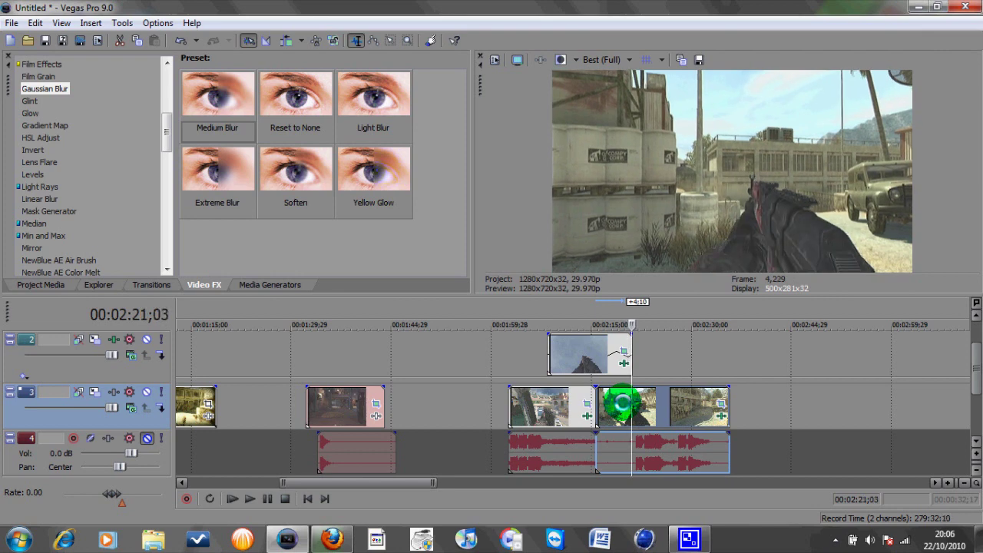
left_click(633, 403)
left_click(634, 402)
left_click(632, 403)
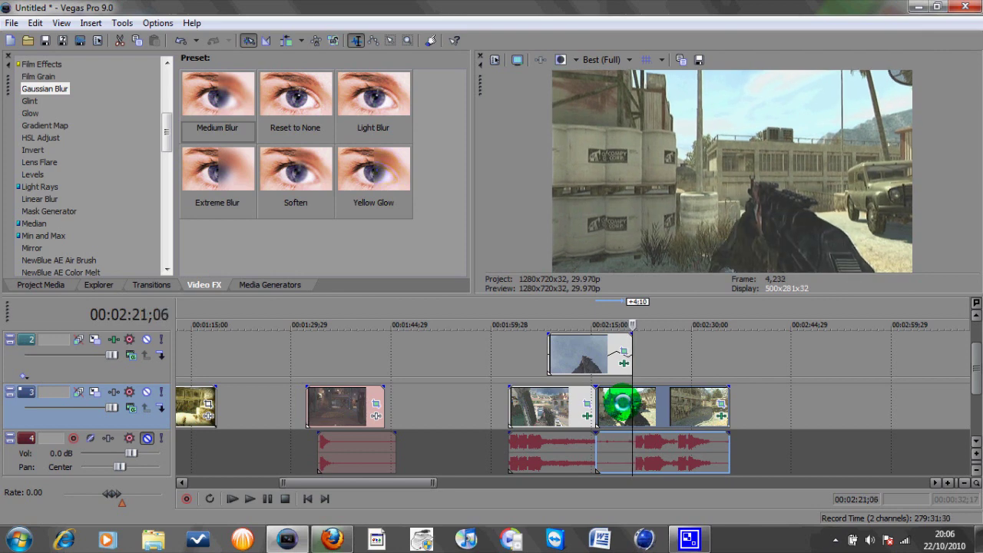
left_click(631, 403)
left_click(631, 402)
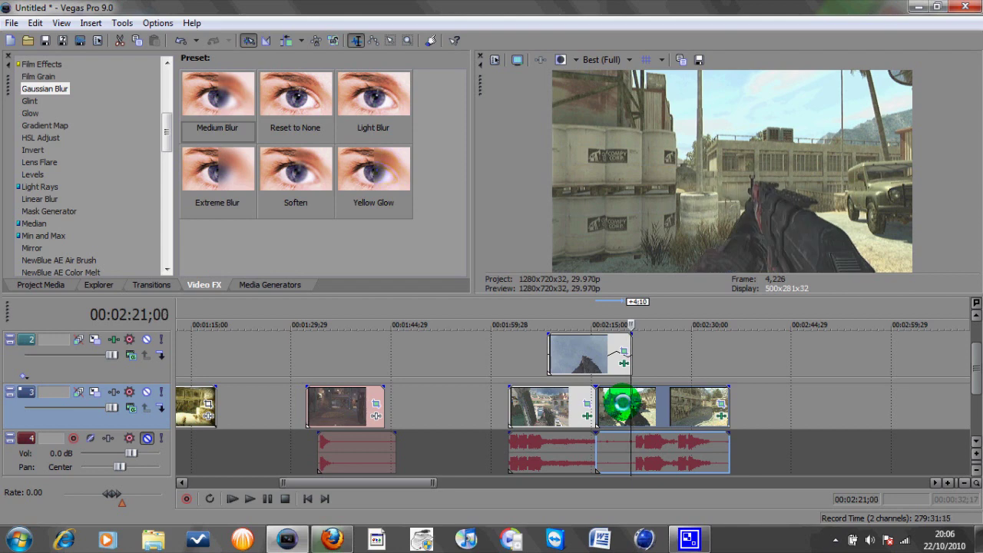
left_click(601, 355)
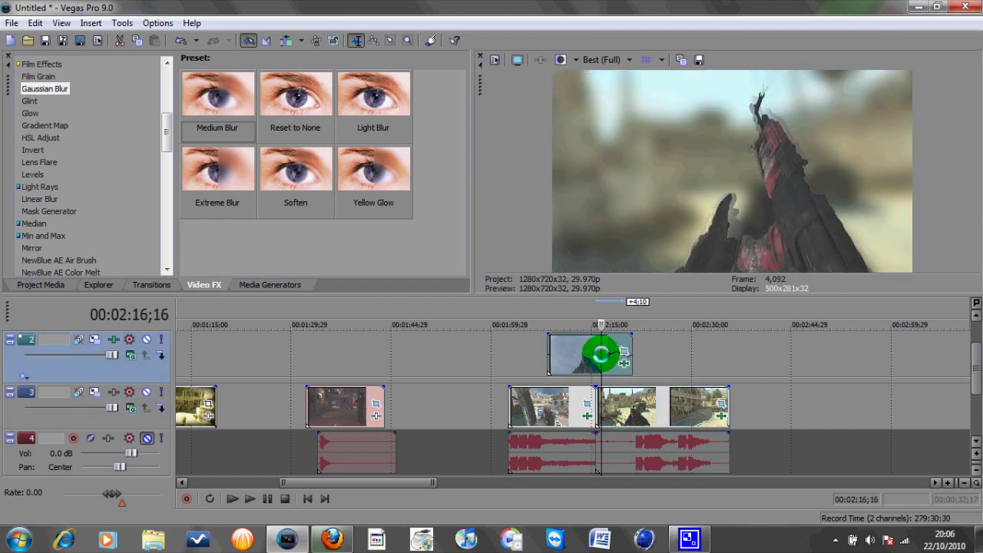
left_click(632, 403)
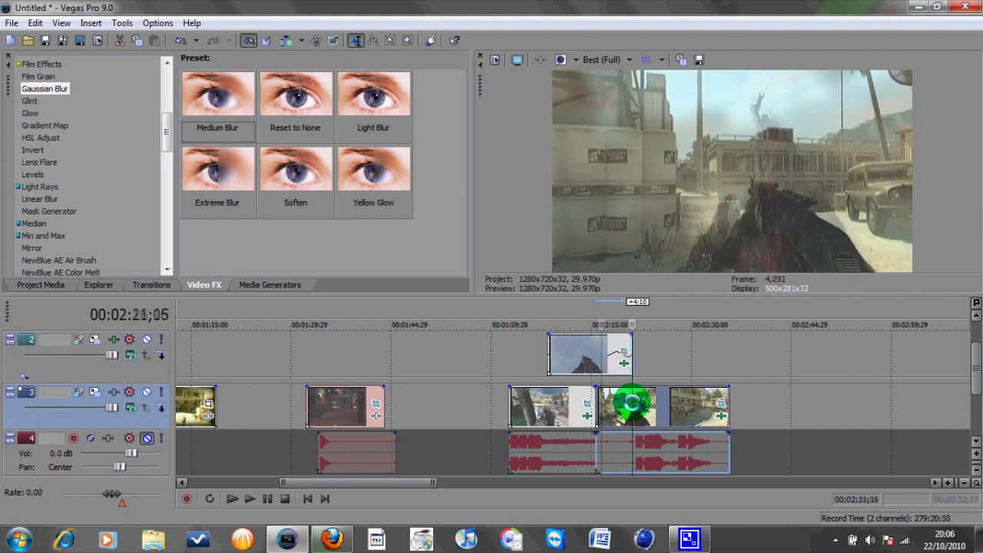
Step frame by frame from 00:02:21;05 to 00:02:21;14 to examine the transition out of the keyed gun clip
key("Right")
key("Right")
key("Right")
key("Right")
key("Right")
key("Right")
key("Right")
key("Right")
key("Right")
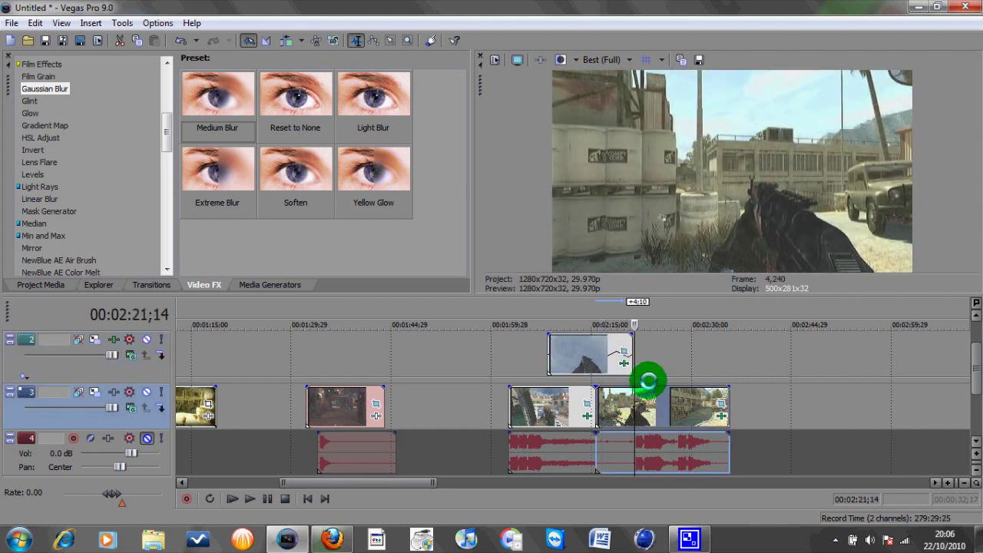
Apply the Levels effect's Custom HQ preset to the keyed gun clip on track 2 and play the composite from about 00:02:19;24
left_click(33, 175)
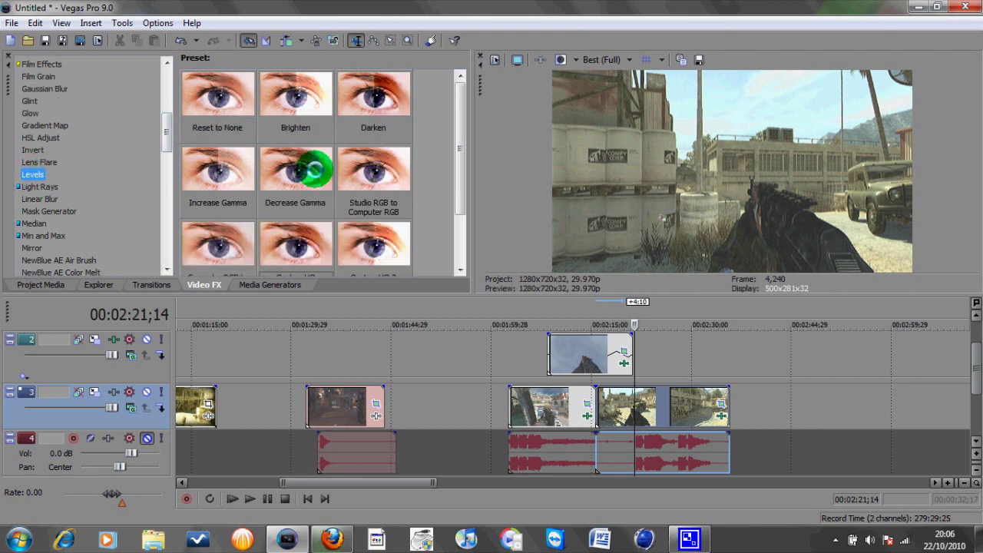
scroll(464, 150, "down", 2)
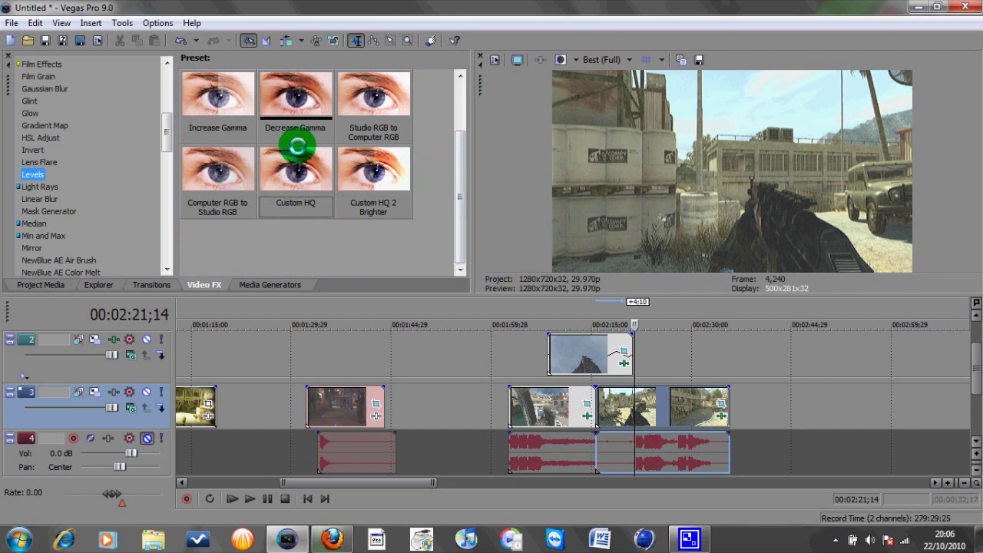
left_click_drag(305, 176, 584, 353)
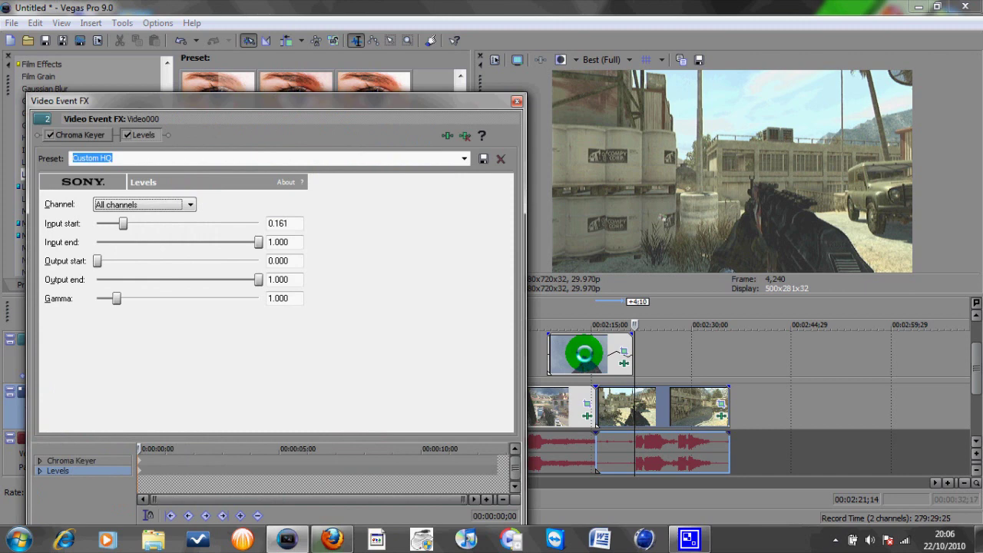
left_click(517, 102)
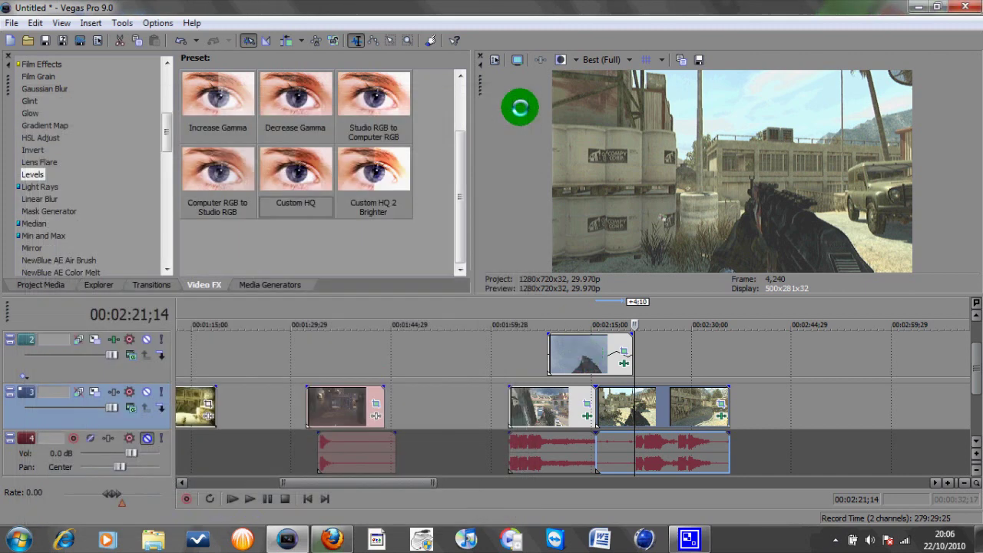
left_click(622, 378)
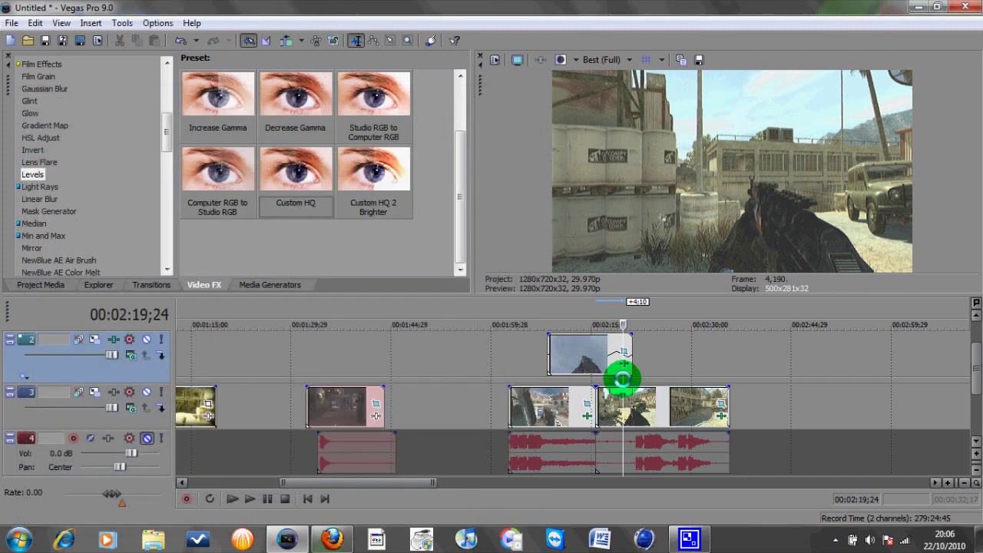
key("space")
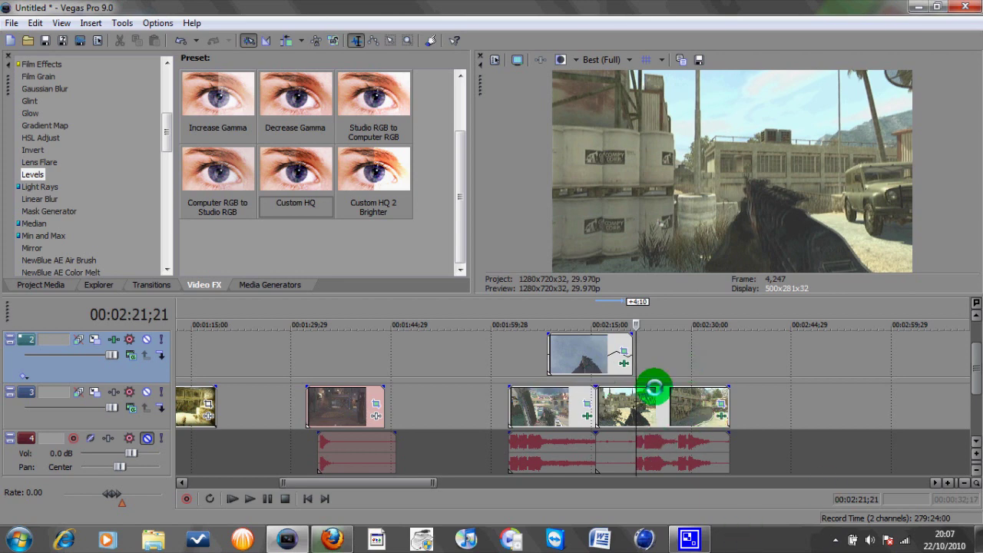
Apply the Levels effect's Custom HQ preset to both background gameplay clips beneath the gun clip on track 3
left_click_drag(308, 184, 667, 407)
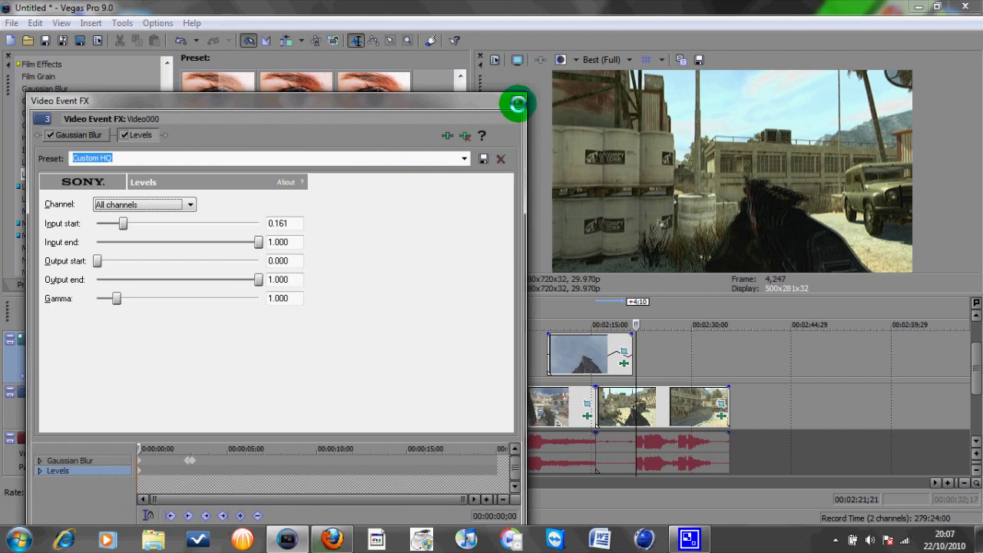
left_click(518, 103)
left_click_drag(337, 163, 533, 402)
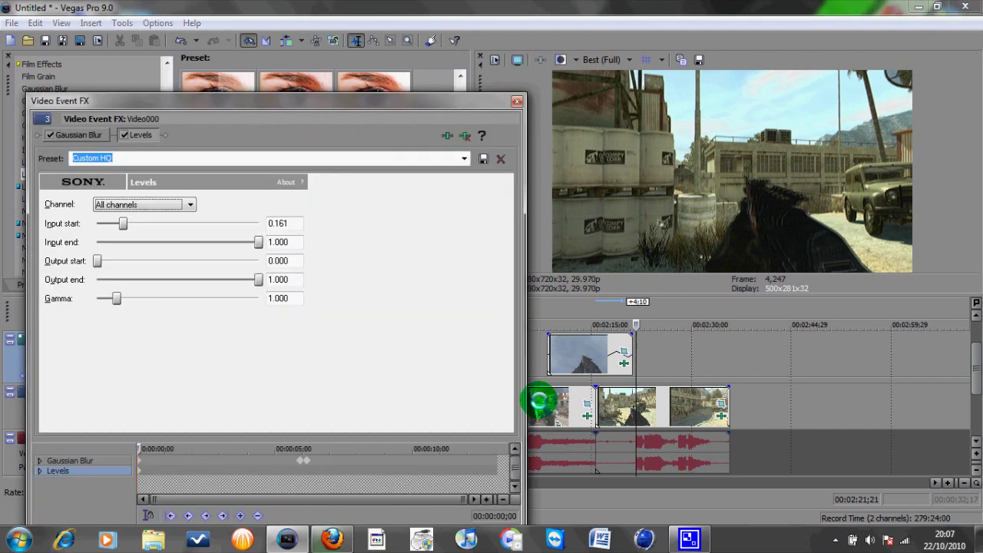
left_click(518, 103)
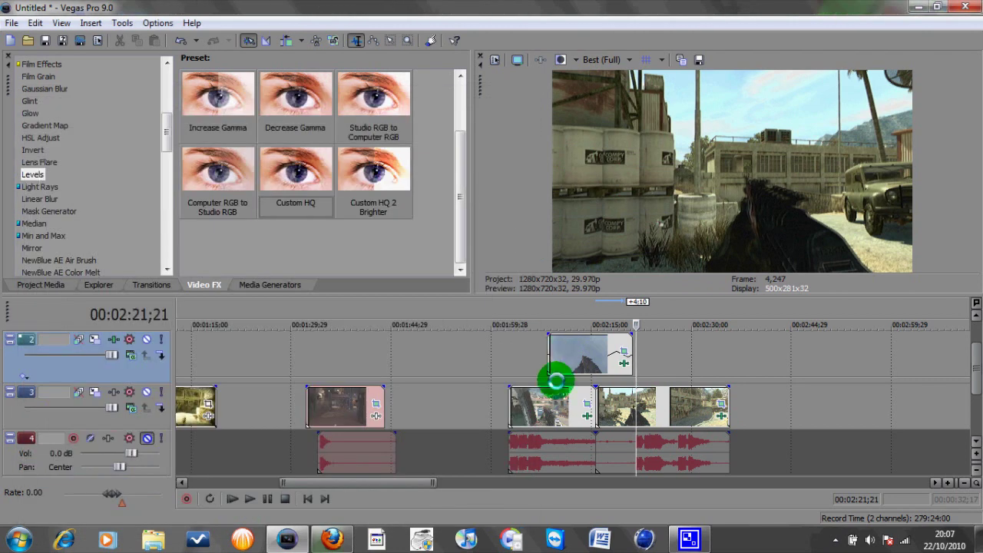
Play the composite from about 00:02:08;11, just before the keyed gun clip begins, to review the result
left_click(544, 405)
left_click(544, 405)
left_click(543, 405)
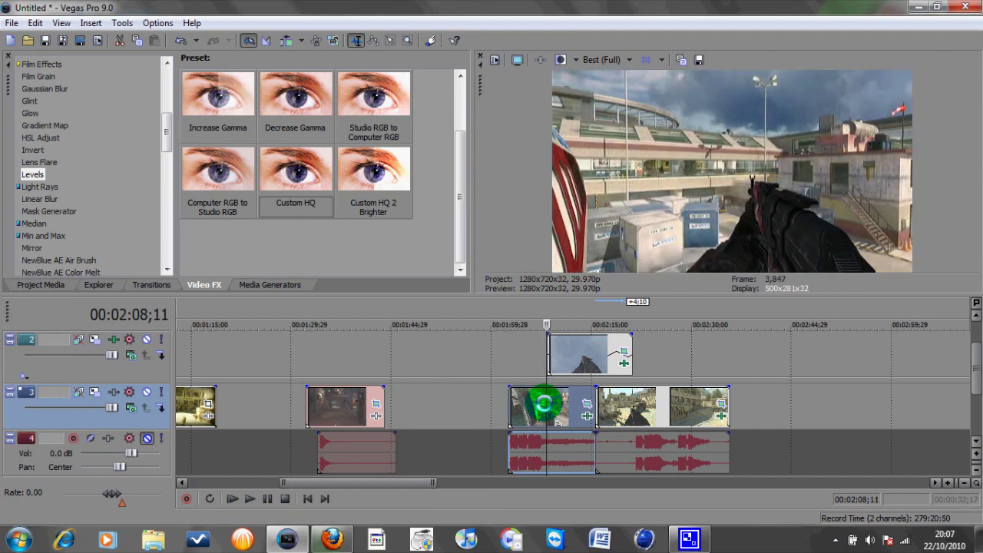
left_click(544, 405)
left_click(545, 404)
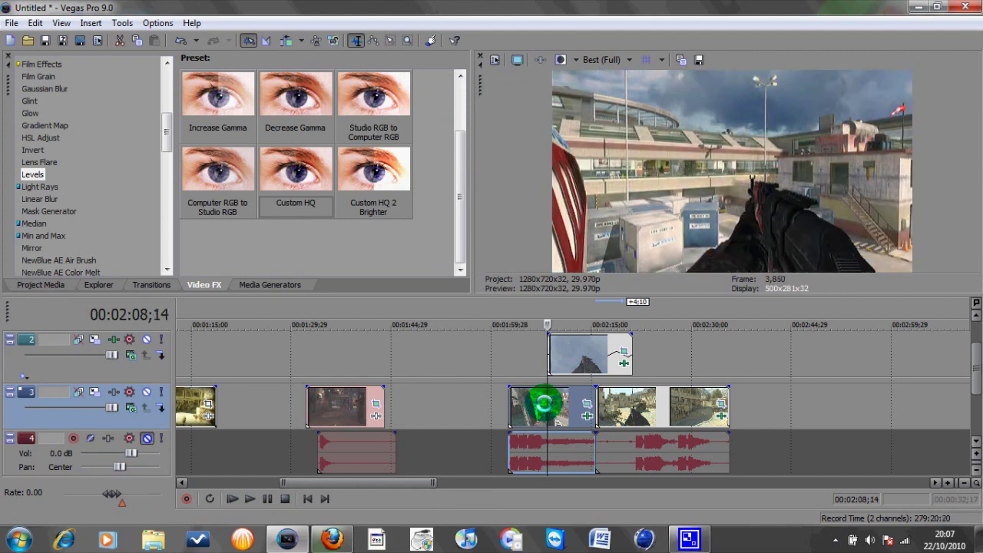
left_click(544, 405)
key("space")
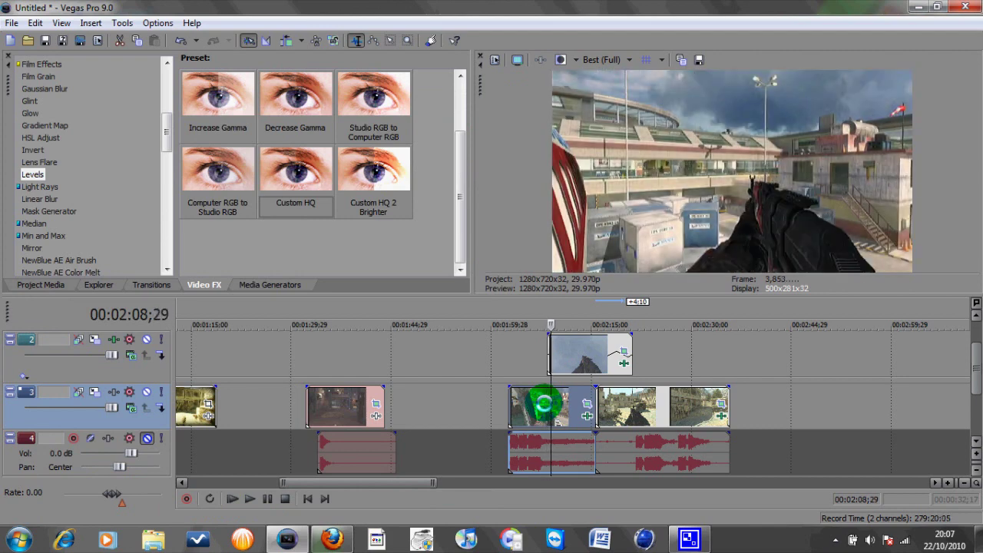